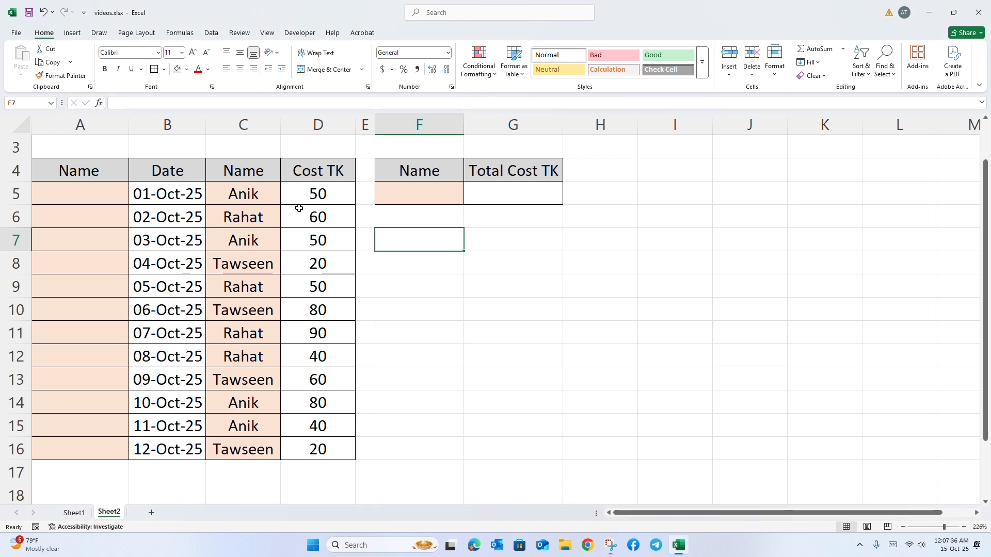
# - Examine the dates in B5:B16 and the repeated names in C5:C16 of the cost table
pyautogui.moveTo(244, 194); pyautogui.dragTo(245, 449)
pyautogui.moveTo(170, 196); pyautogui.dragTo(184, 445)
pyautogui.click(252, 248)
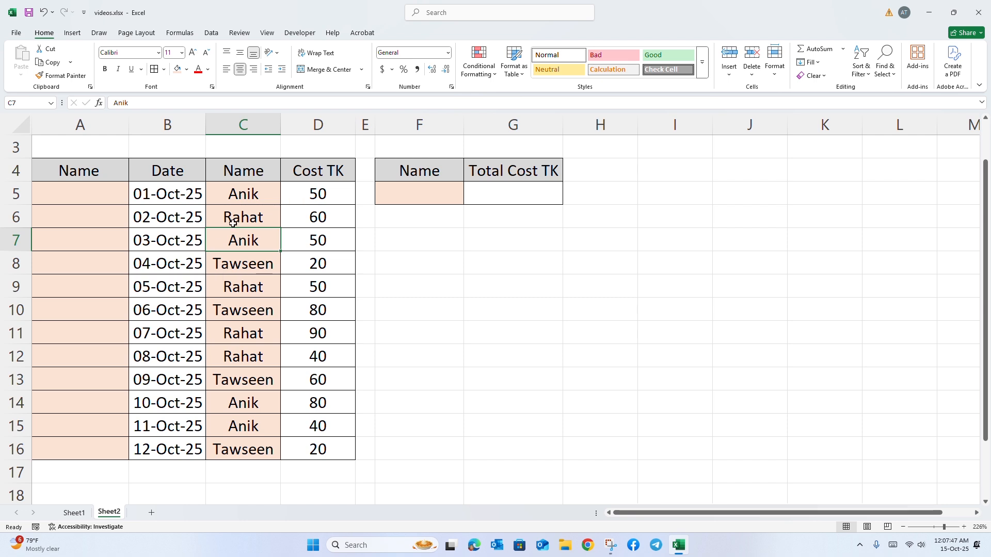
pyautogui.moveTo(254, 195); pyautogui.dragTo(252, 357)
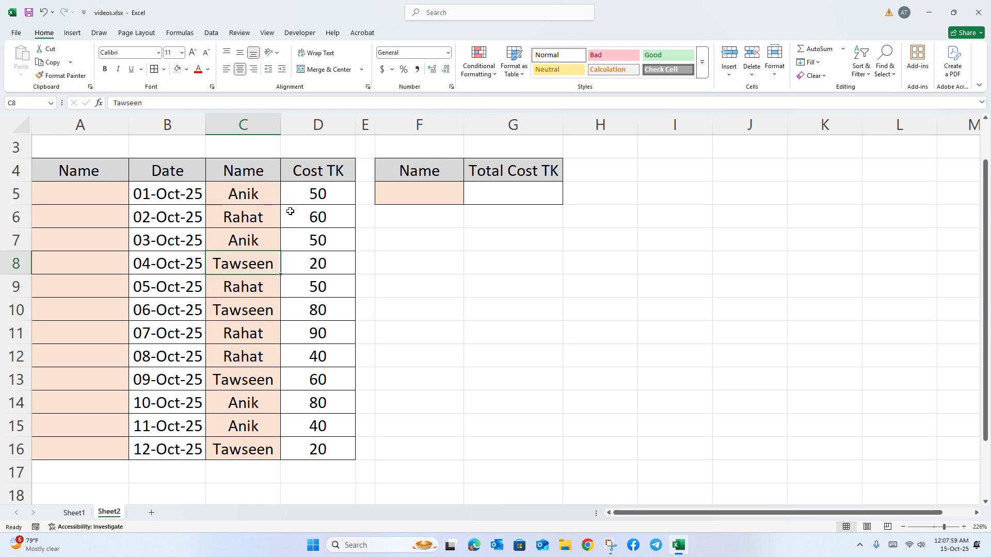
pyautogui.click(270, 224)
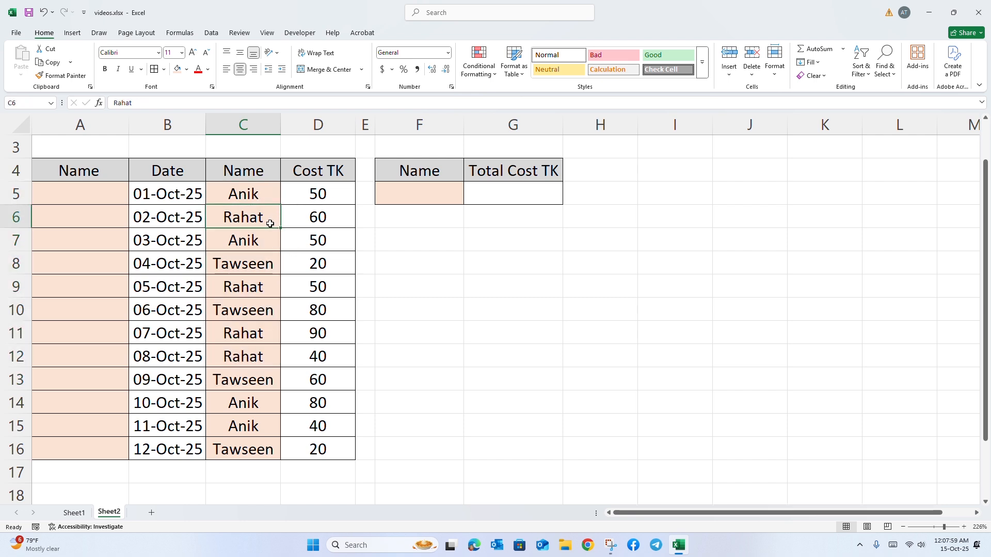
pyautogui.click(262, 245)
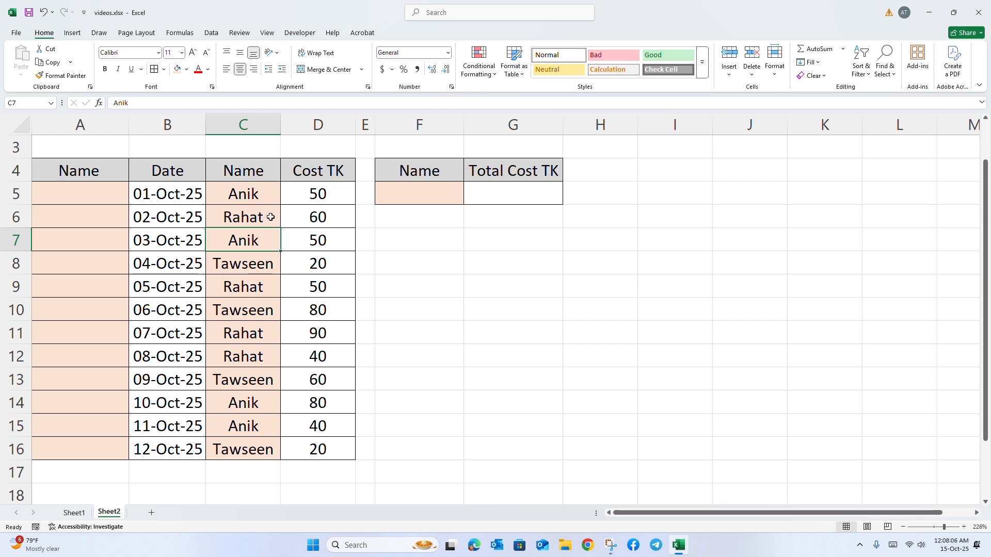
# - Examine the daily amounts in the Cost TK column row by row, from D5 down to D14
pyautogui.click(317, 194)
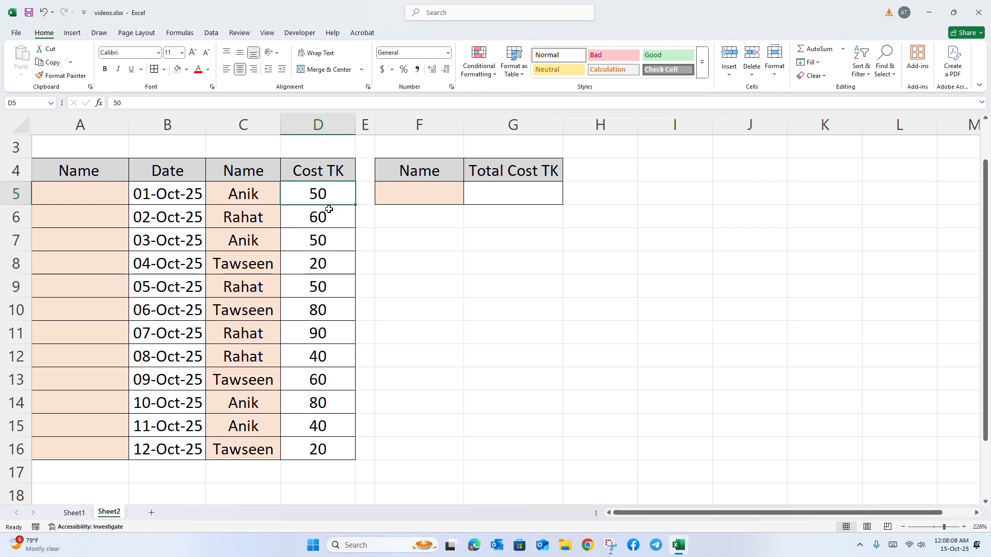
pyautogui.click(319, 218)
pyautogui.click(324, 247)
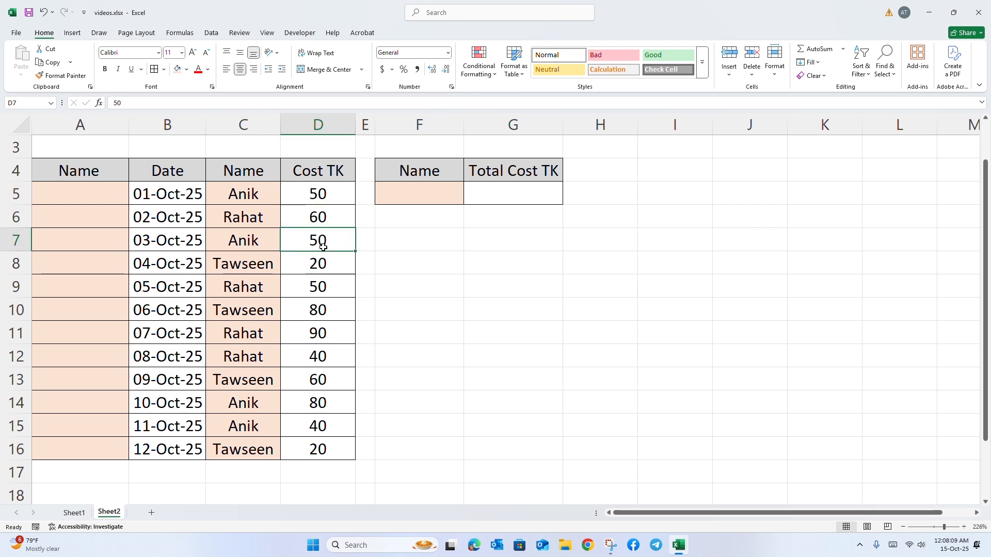
pyautogui.click(332, 267)
pyautogui.click(323, 293)
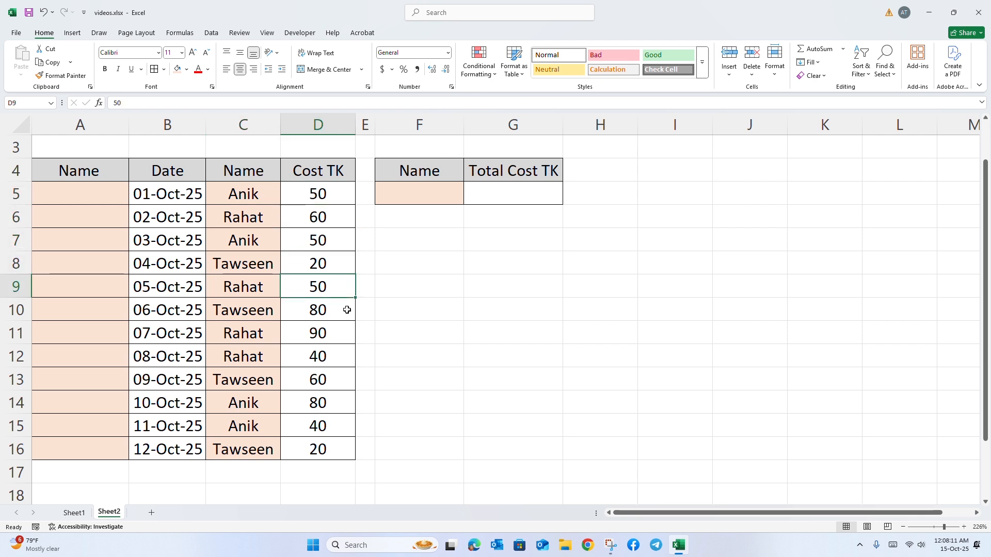
pyautogui.click(333, 309)
pyautogui.click(325, 339)
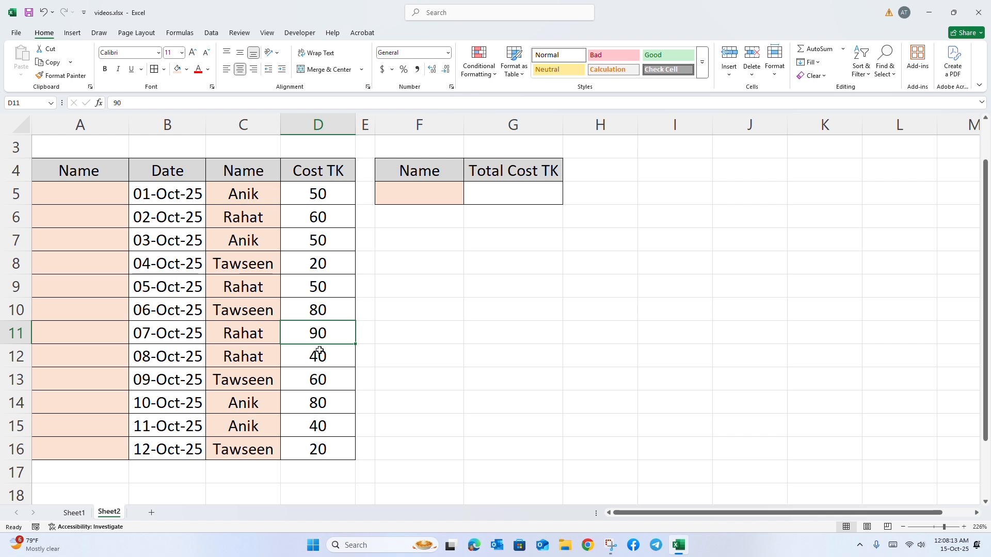
pyautogui.click(330, 358)
pyautogui.click(331, 389)
pyautogui.click(328, 407)
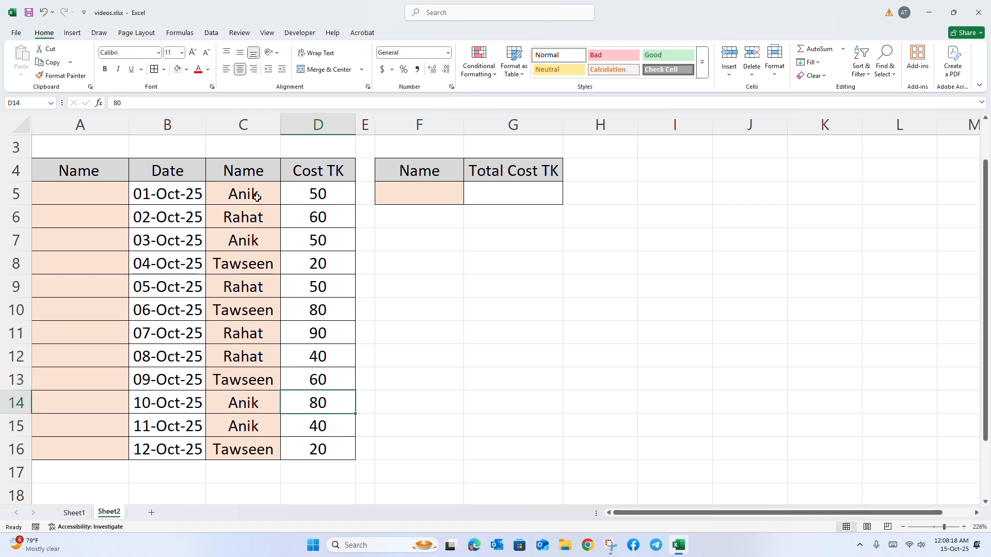
# - Compare the repeated names in C5:C16 with the empty Name column A5:A16 reserved for the distinct names
pyautogui.moveTo(256, 196); pyautogui.dragTo(255, 446)
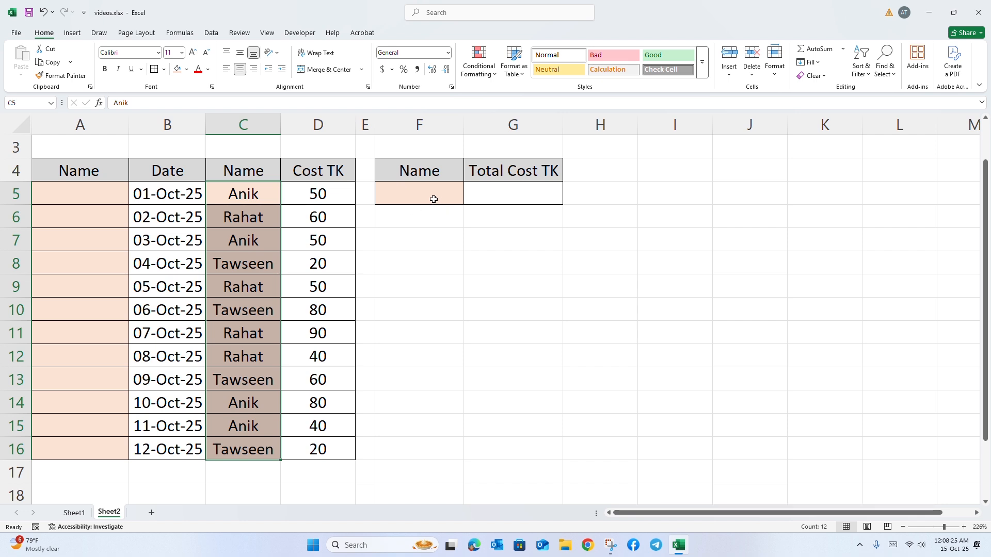
pyautogui.click(113, 205)
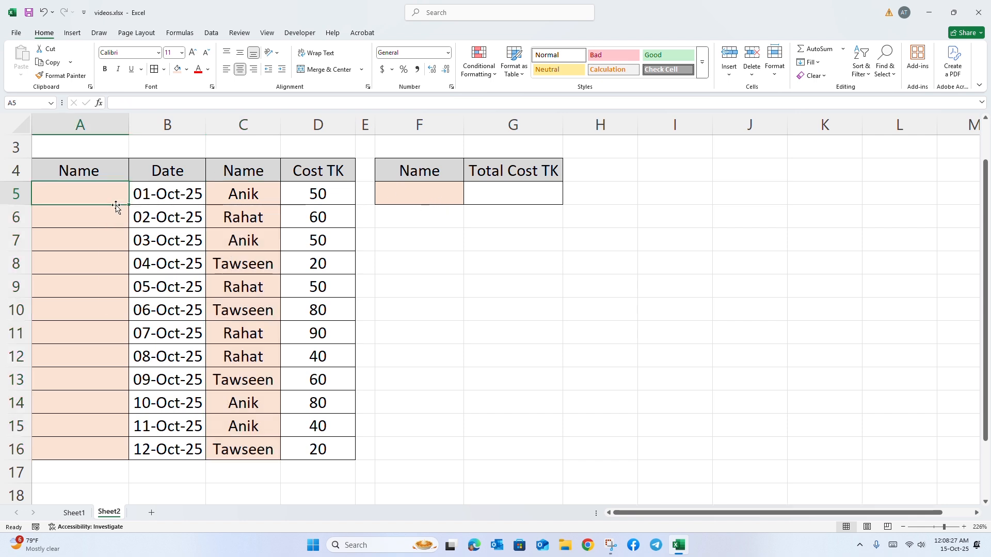
pyautogui.click(253, 199)
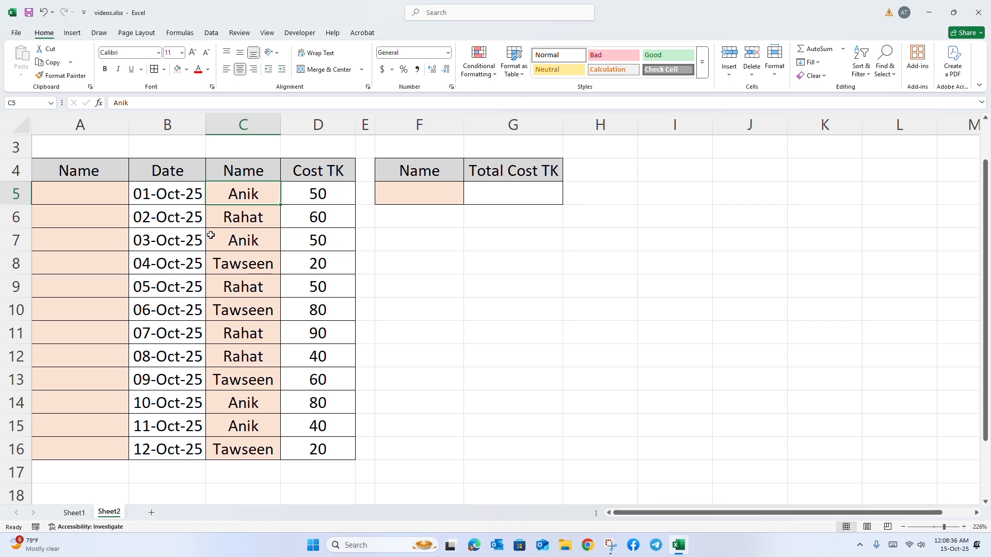
pyautogui.click(94, 191)
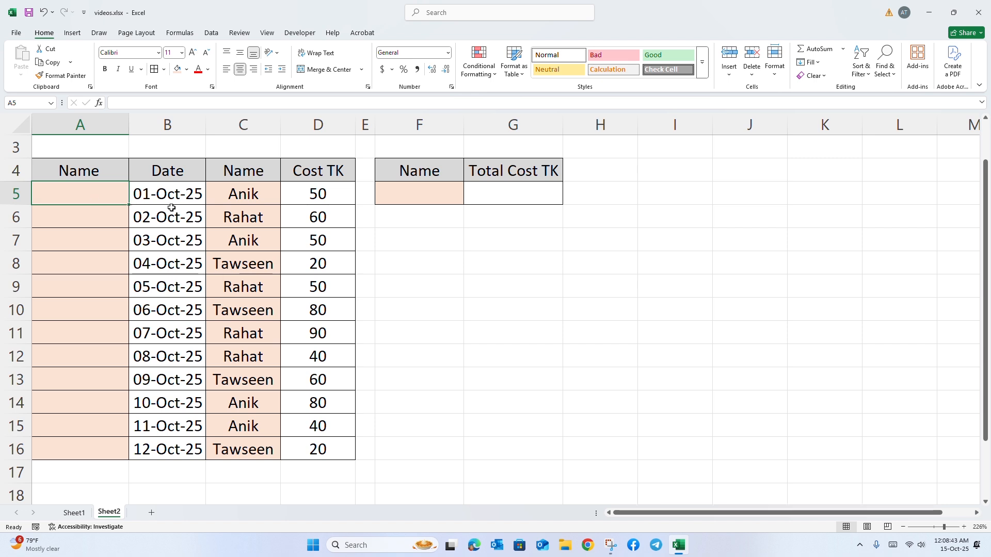
pyautogui.moveTo(244, 195); pyautogui.dragTo(239, 440)
pyautogui.click(252, 195)
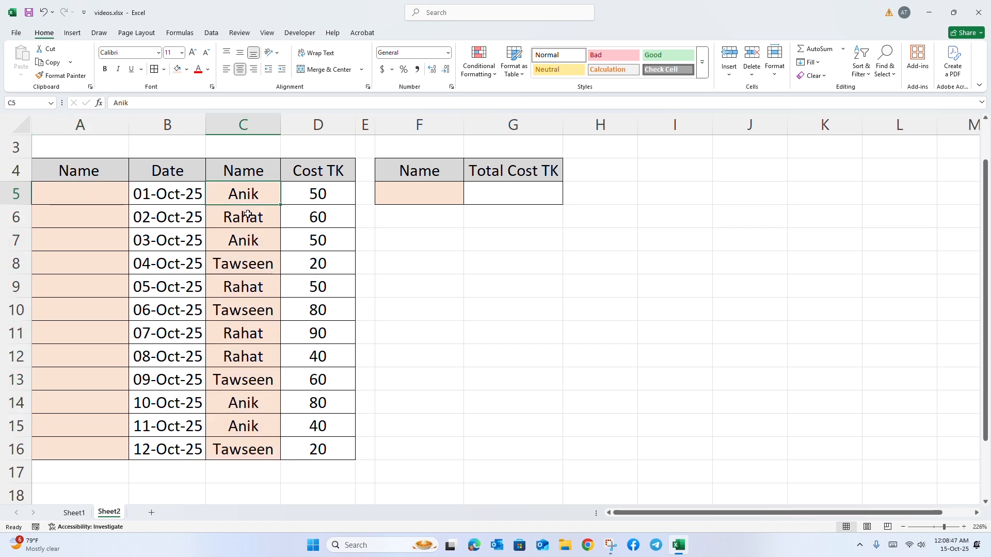
pyautogui.click(248, 215)
pyautogui.click(254, 265)
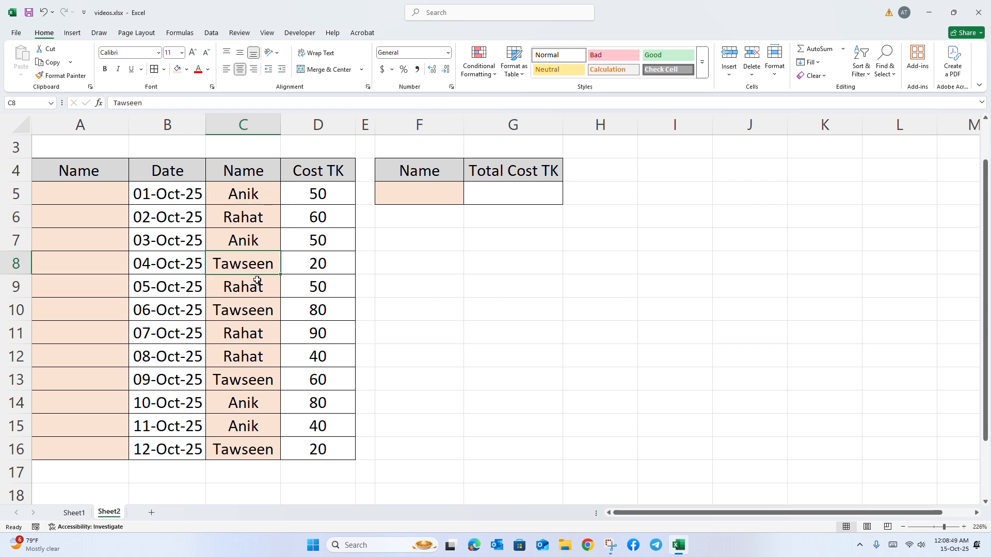
pyautogui.moveTo(106, 195); pyautogui.dragTo(96, 440)
pyautogui.click(107, 195)
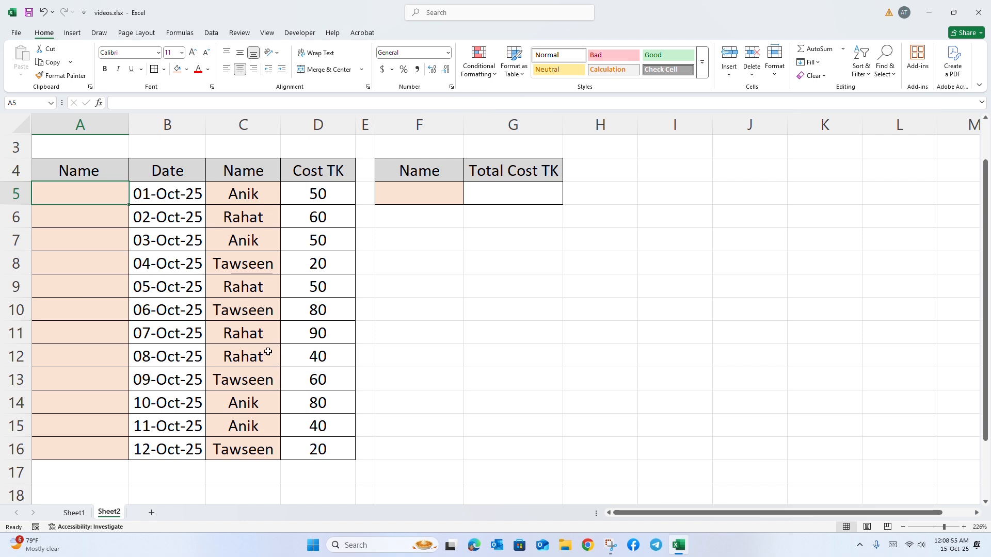
pyautogui.moveTo(95, 193); pyautogui.dragTo(102, 446)
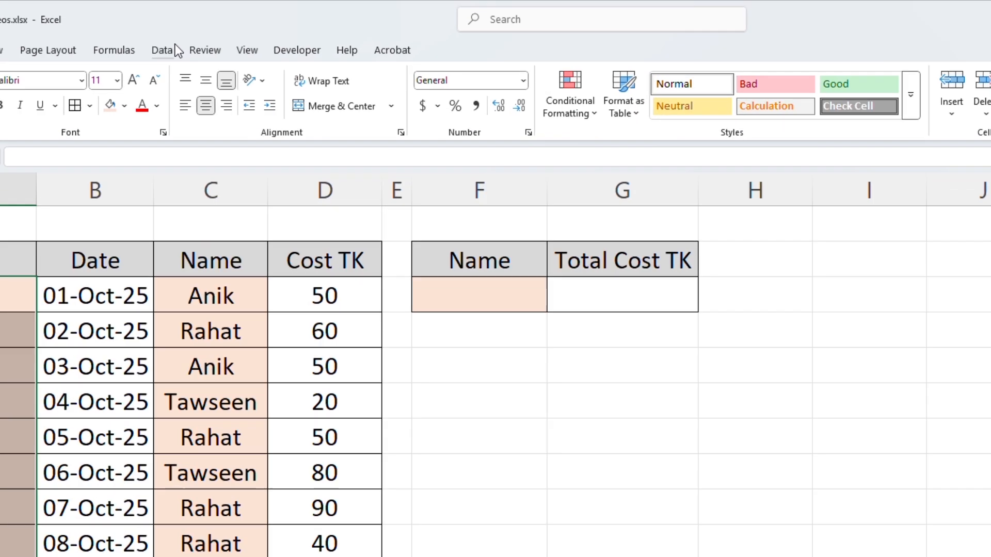
pyautogui.click(211, 33)
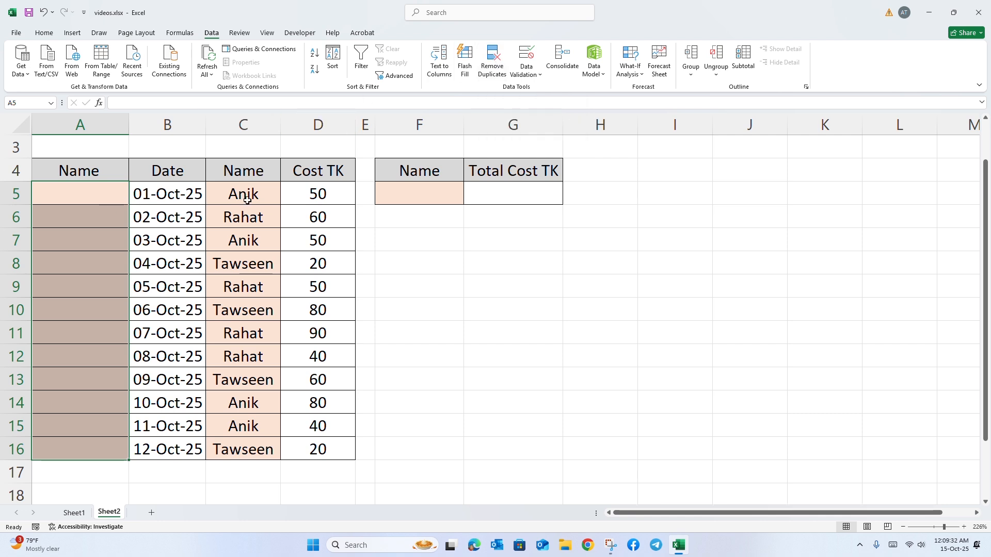
pyautogui.moveTo(235, 203); pyautogui.dragTo(243, 444)
# - Enter =UNIQUE(C5:C16) in cell A5 to list each name once, and check the list against the source column
pyautogui.click(80, 195)
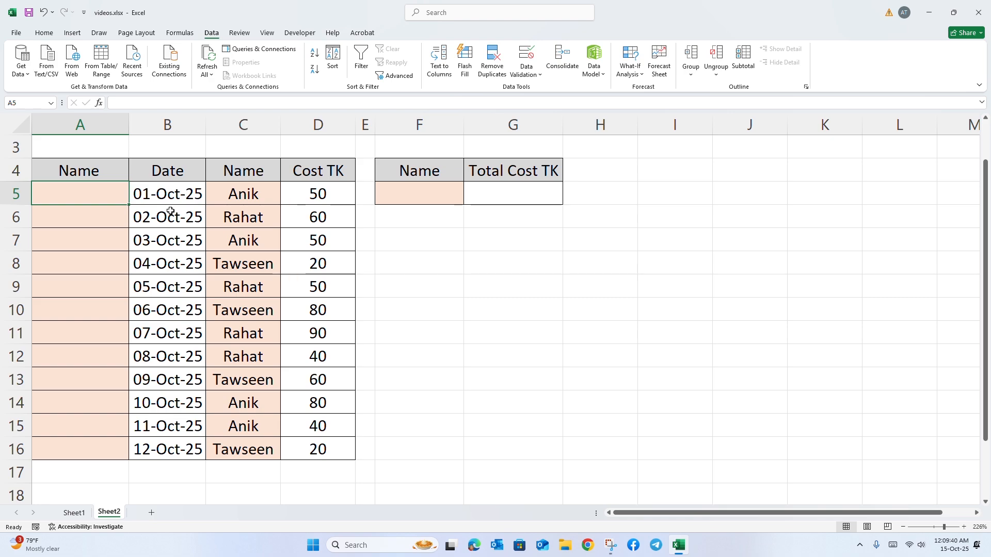
pyautogui.write('=')
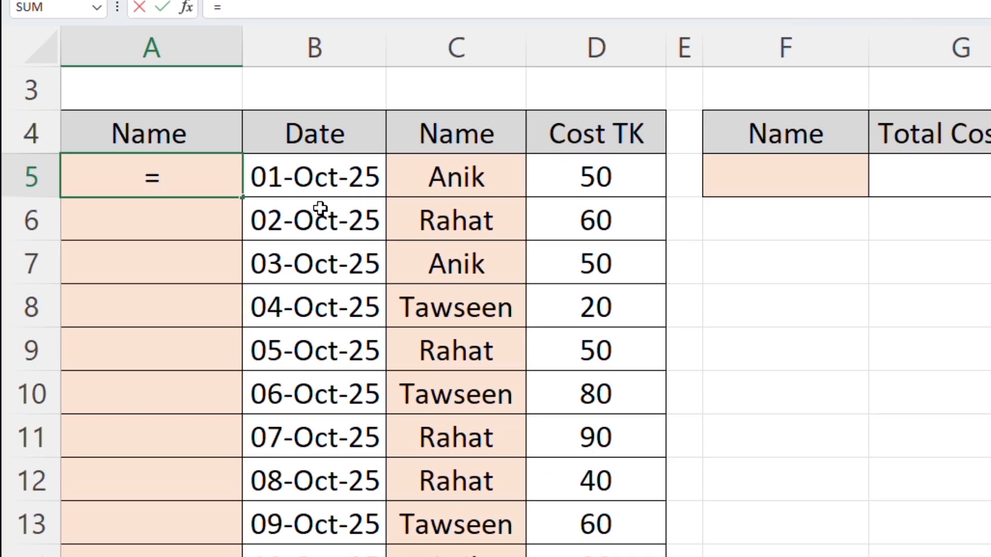
pyautogui.write('u')
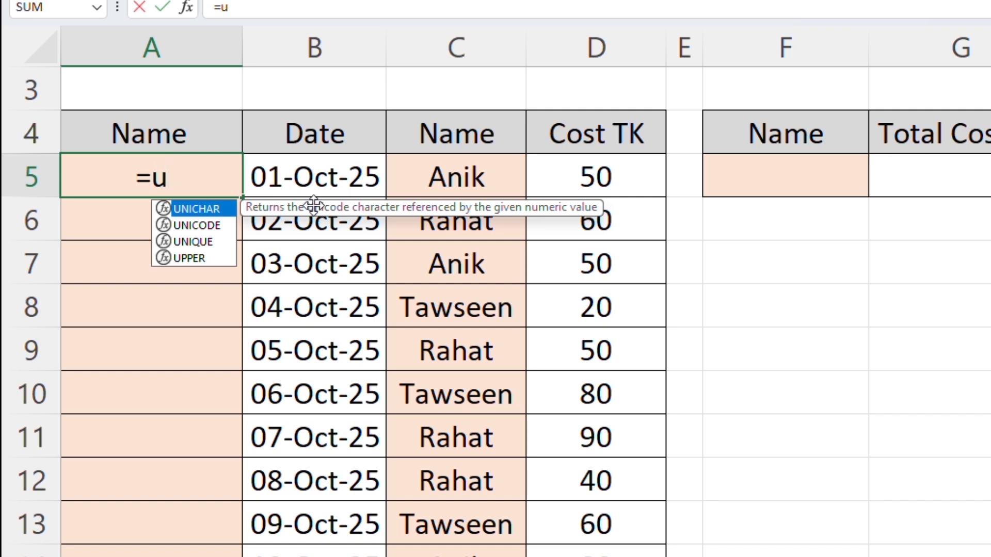
pyautogui.doubleClick(192, 240)
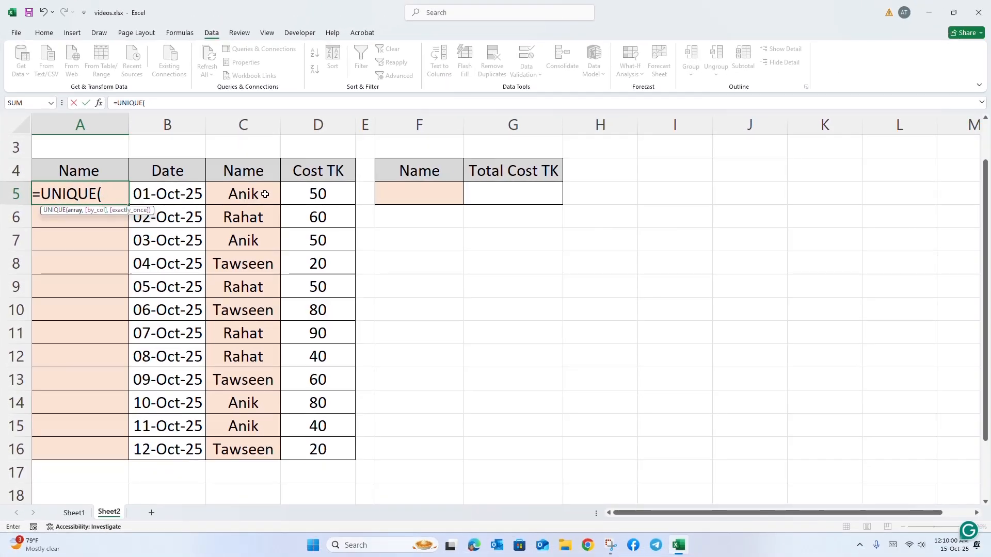
pyautogui.moveTo(268, 191); pyautogui.dragTo(244, 450)
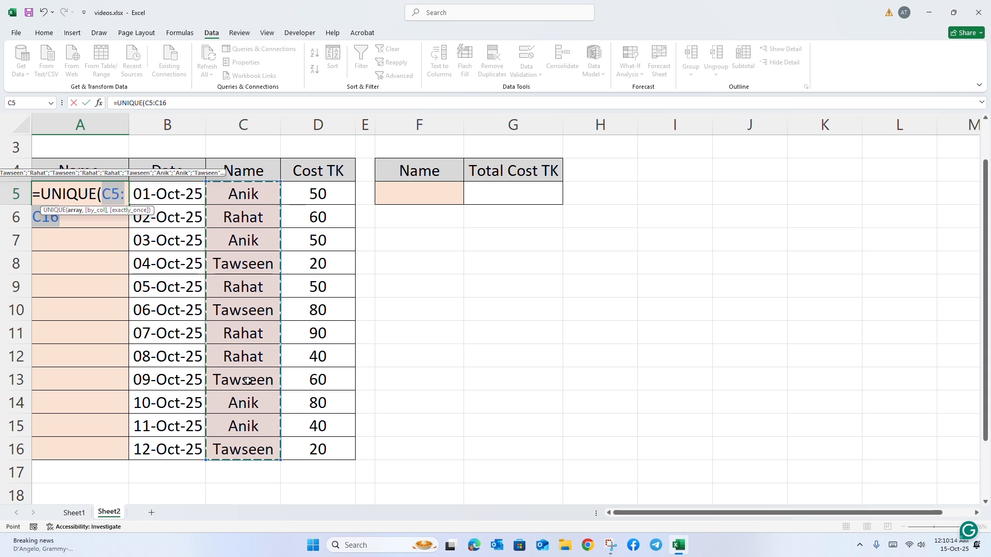
pyautogui.press('Return')
pyautogui.press('Return')
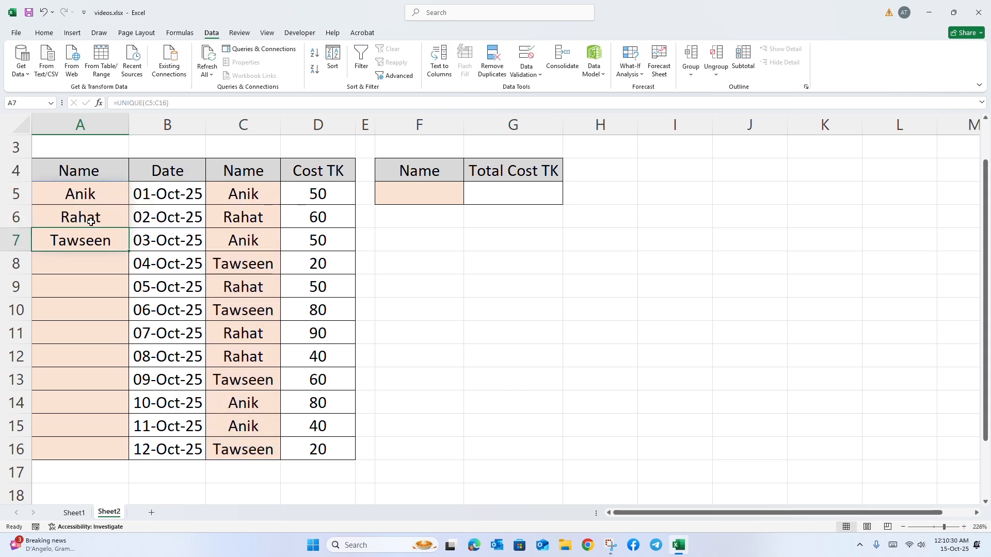
pyautogui.moveTo(90, 193); pyautogui.dragTo(87, 253)
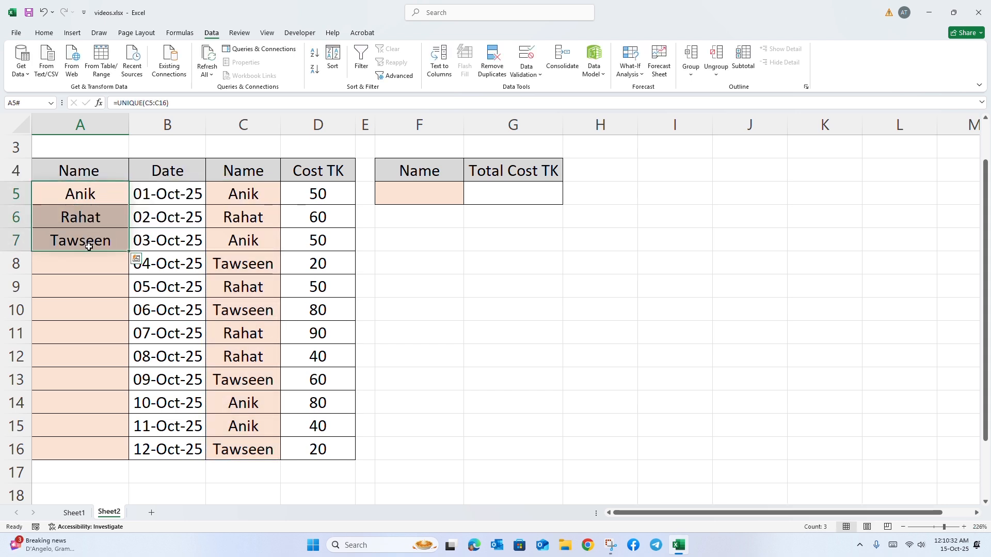
pyautogui.click(249, 247)
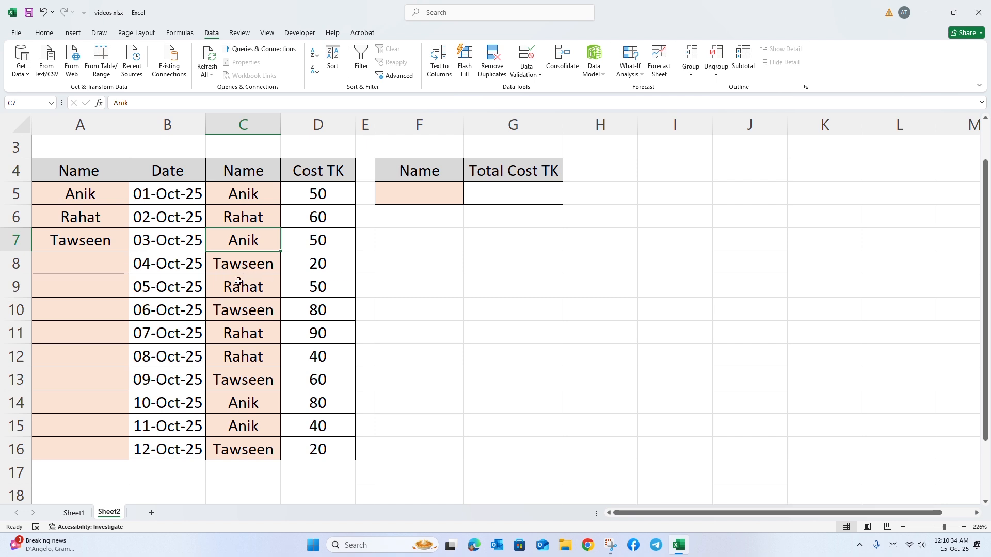
pyautogui.click(243, 286)
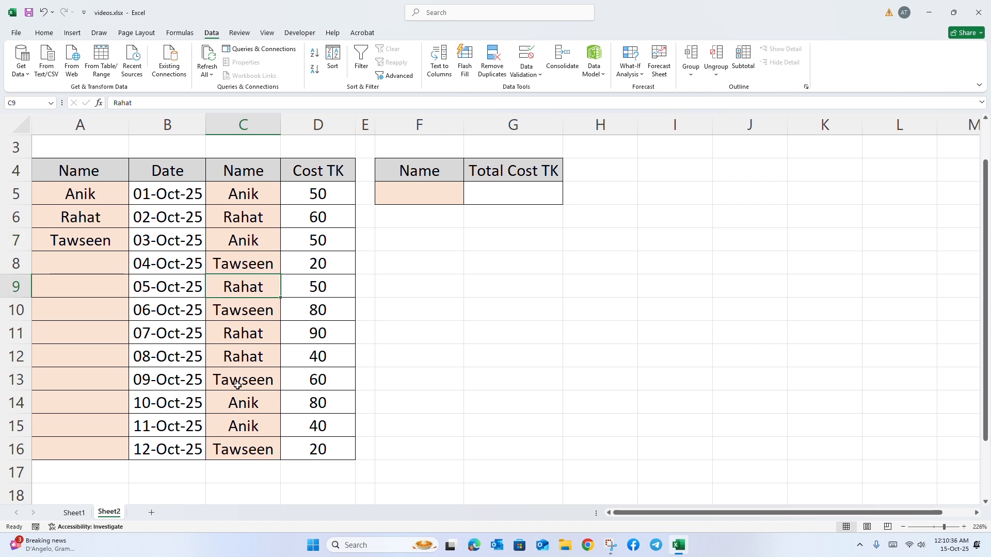
pyautogui.click(73, 193)
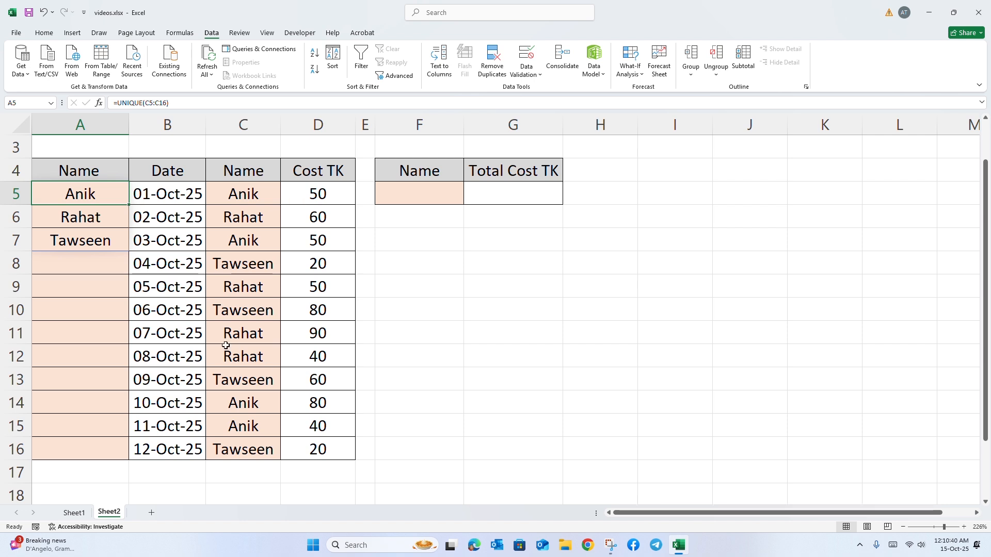
# - Replace the name in C12 with a new first name and check the distinct-name list in column A
pyautogui.click(243, 363)
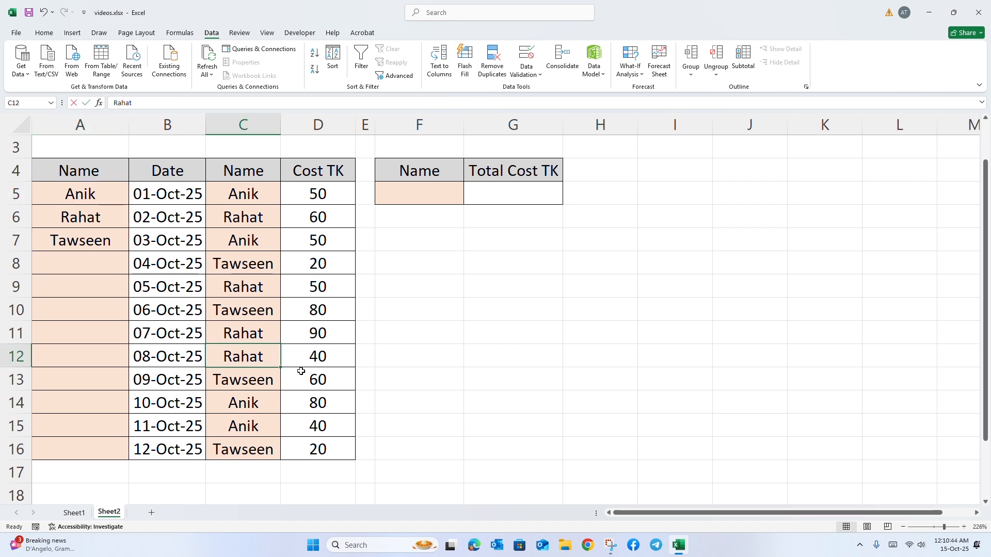
pyautogui.write('humay')
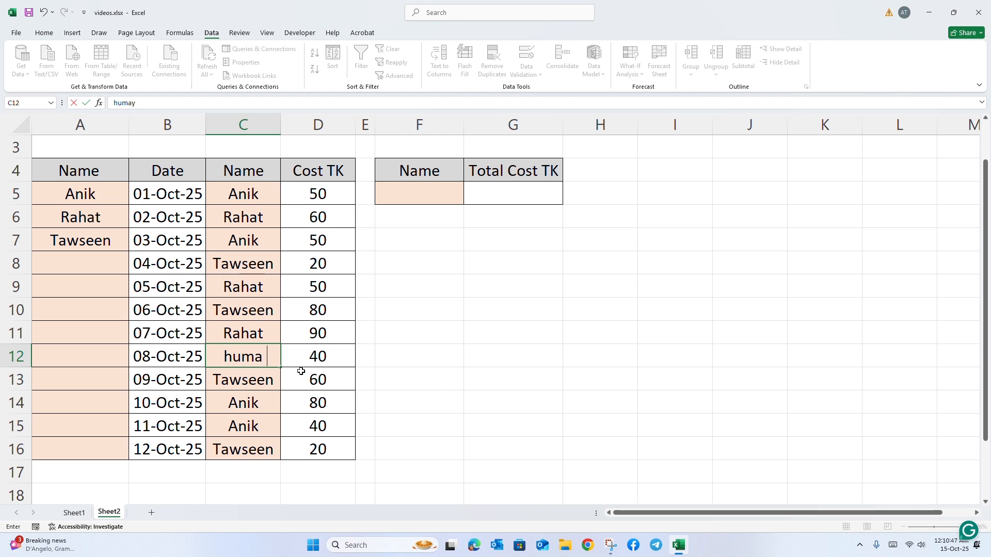
pyautogui.write('un')
pyautogui.press('Return')
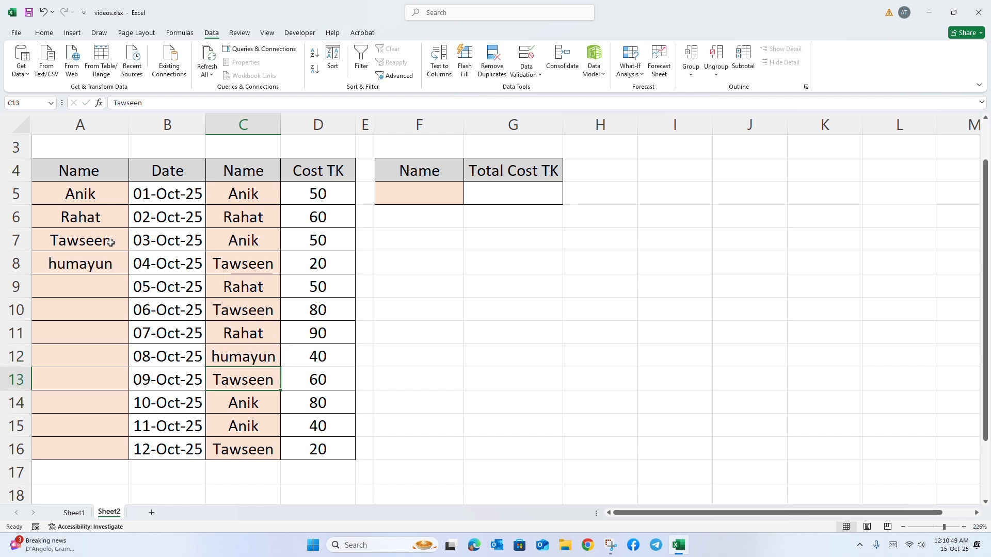
pyautogui.click(90, 269)
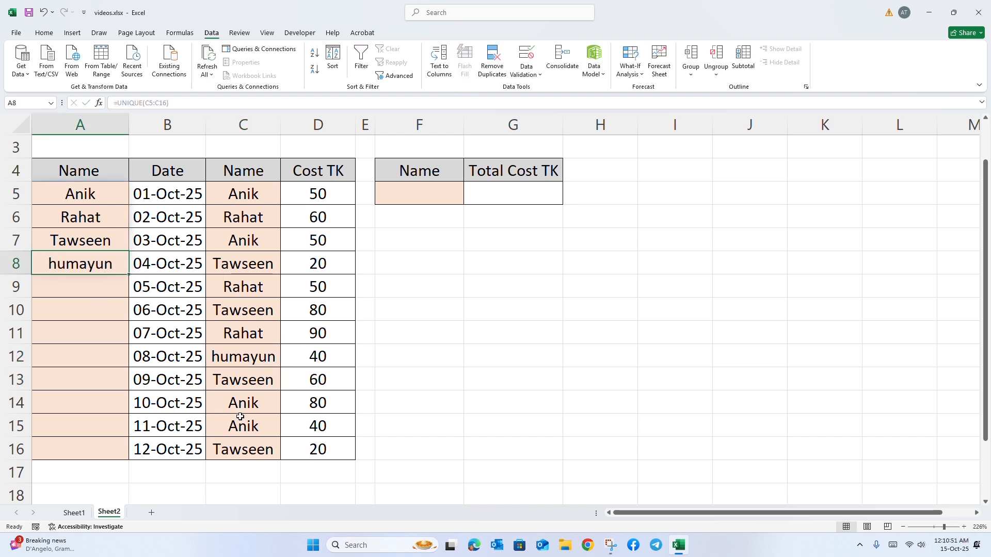
# - Copy the new name from C12 into C11 and check the distinct-name list for duplicates
pyautogui.click(244, 361)
pyautogui.hotkey('ctrl', 'c')
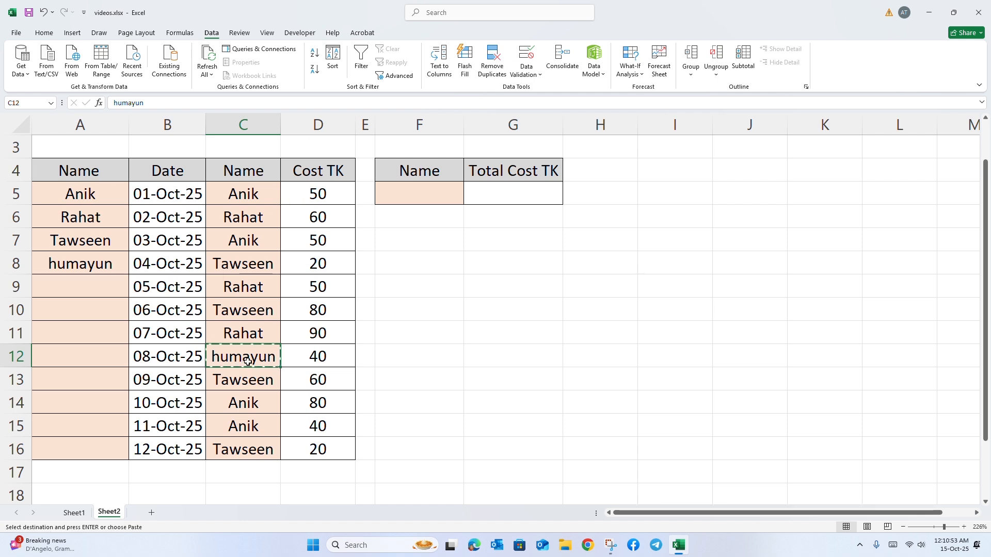
pyautogui.click(246, 334)
pyautogui.press('Return')
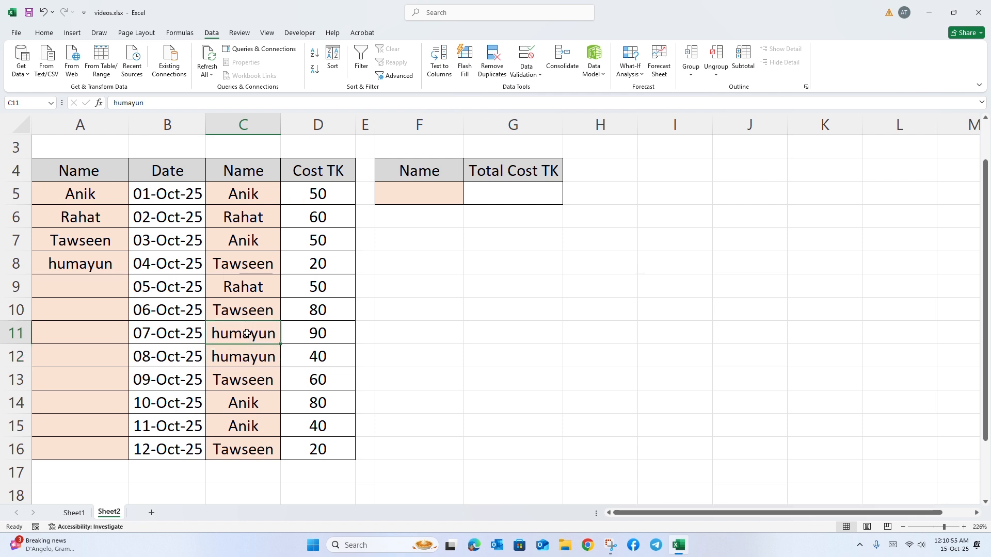
pyautogui.click(55, 264)
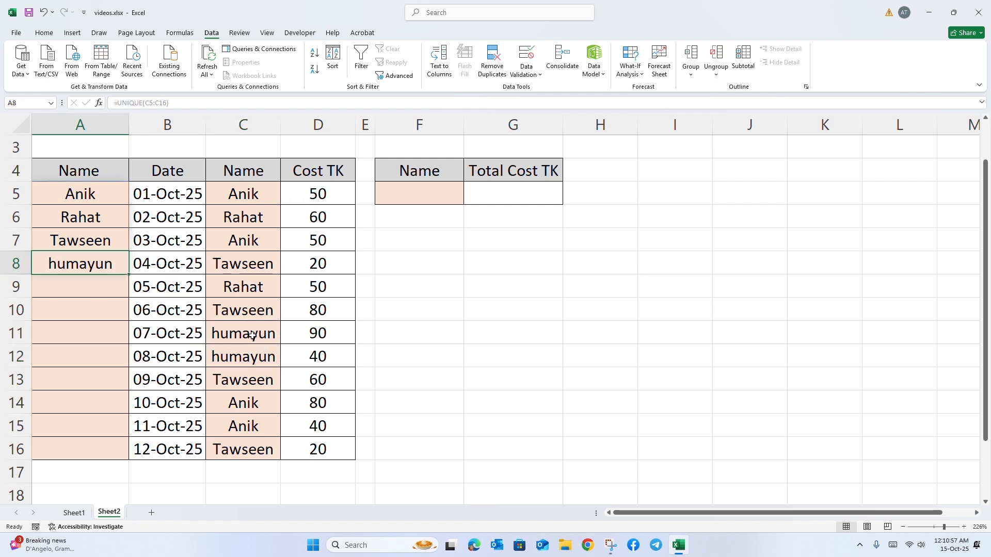
# - Restore the original names in C11 and C12, copying the name from C9 for C11
pyautogui.click(248, 355)
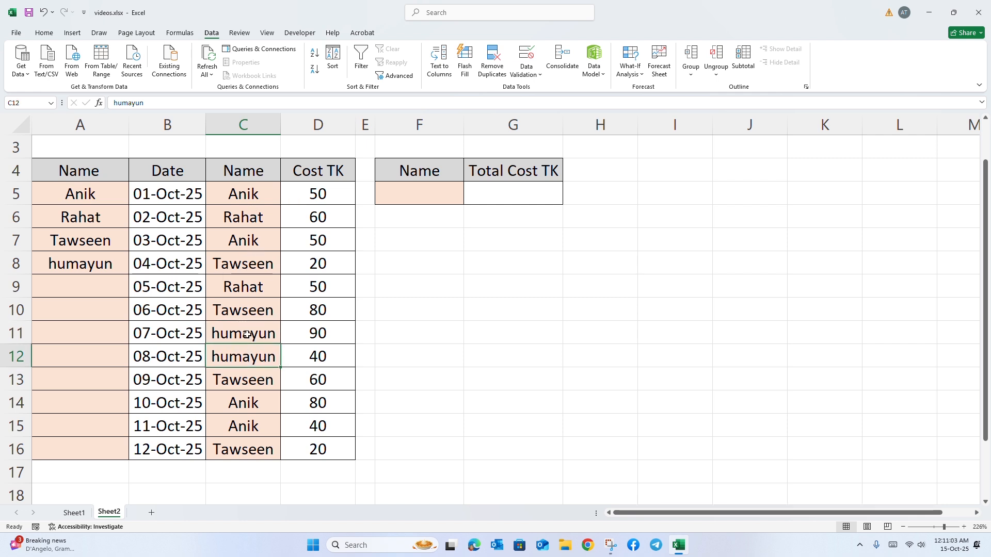
pyautogui.click(244, 290)
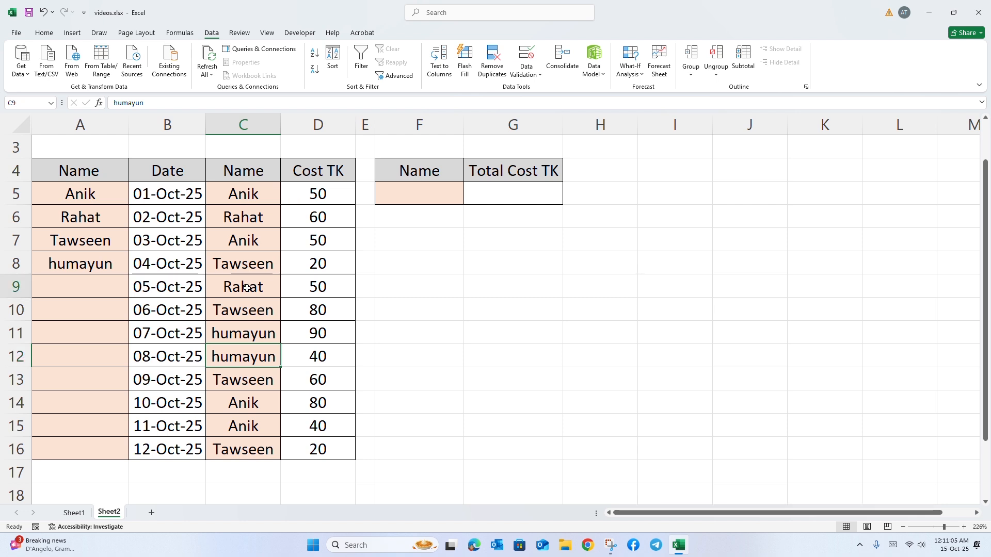
pyautogui.hotkey('ctrl', 'c')
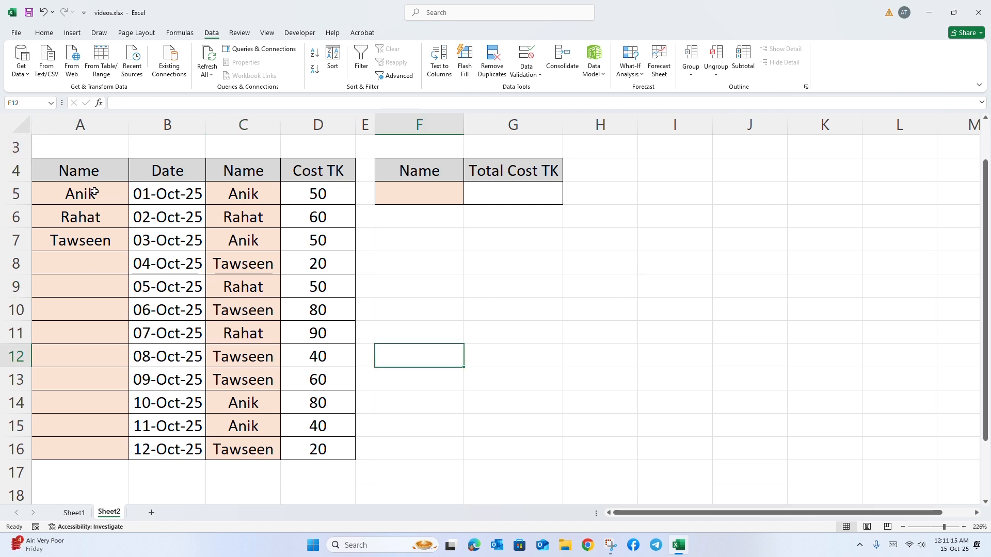
# - Compare the distinct names in A5:A7 with the repeated names in the source range C5:C16
pyautogui.moveTo(81, 194); pyautogui.dragTo(85, 241)
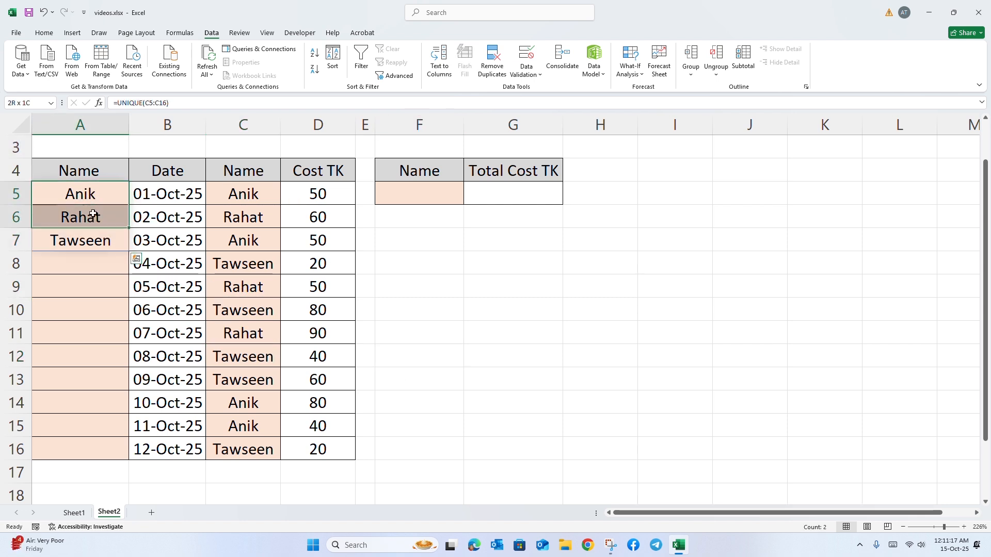
pyautogui.moveTo(257, 197); pyautogui.dragTo(252, 442)
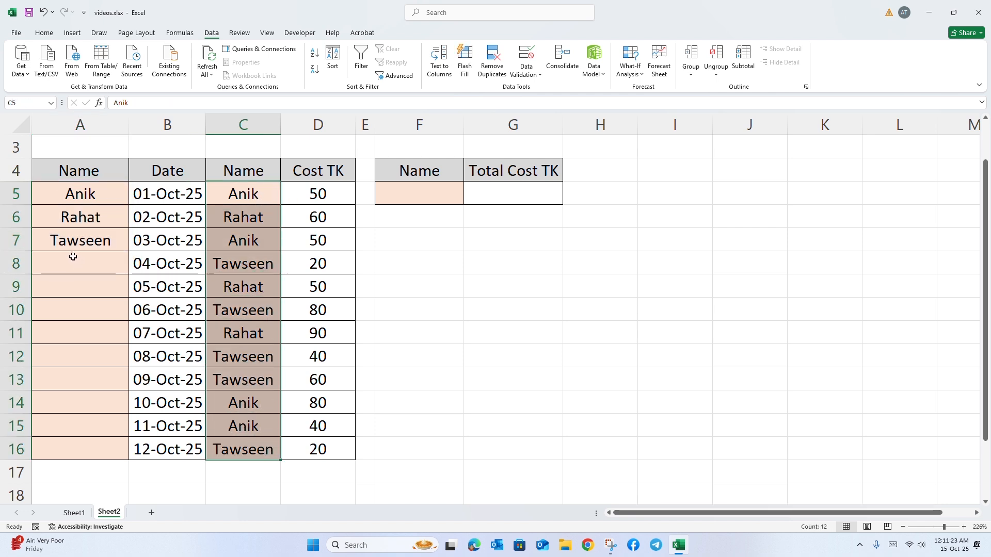
pyautogui.moveTo(81, 195); pyautogui.dragTo(83, 240)
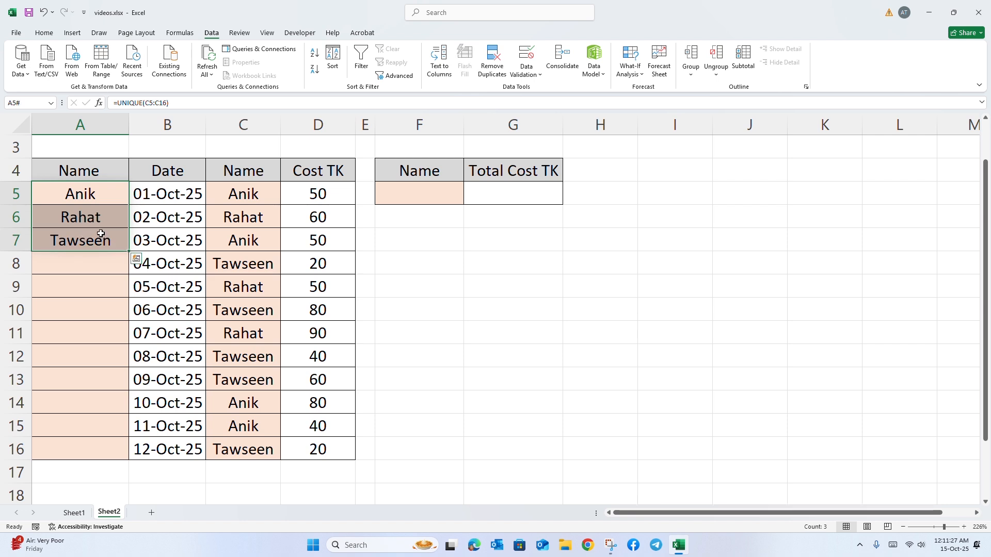
pyautogui.click(420, 315)
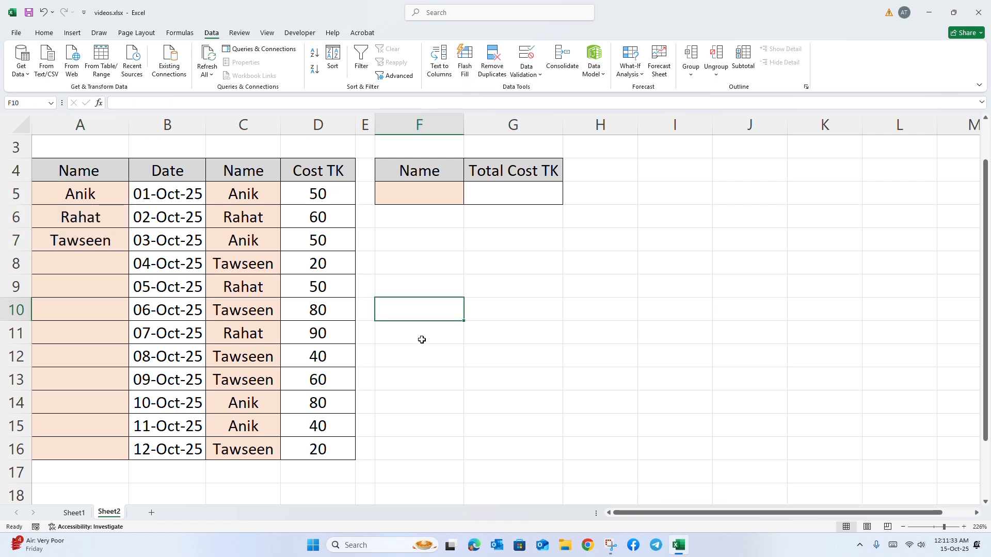
pyautogui.click(80, 217)
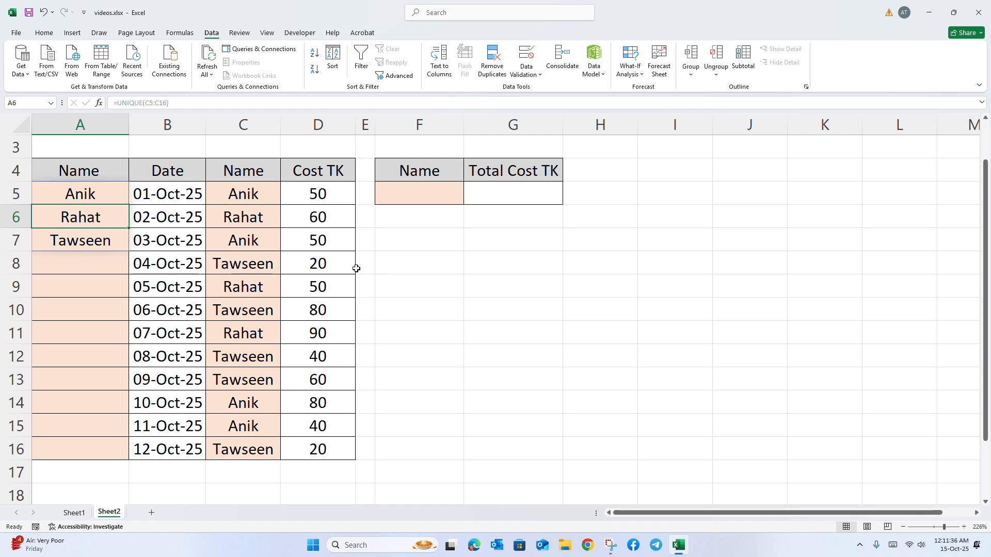
pyautogui.click(248, 241)
pyautogui.moveTo(82, 193); pyautogui.dragTo(88, 243)
pyautogui.click(435, 278)
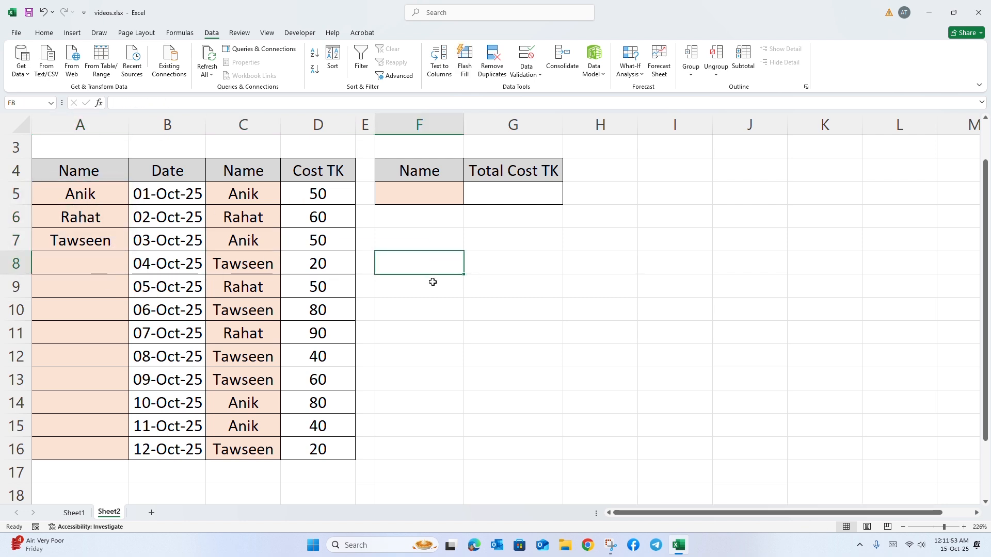
# - Add a data validation rule to cell F5 that allows a List with the source =$A$5:$A$16
pyautogui.click(419, 192)
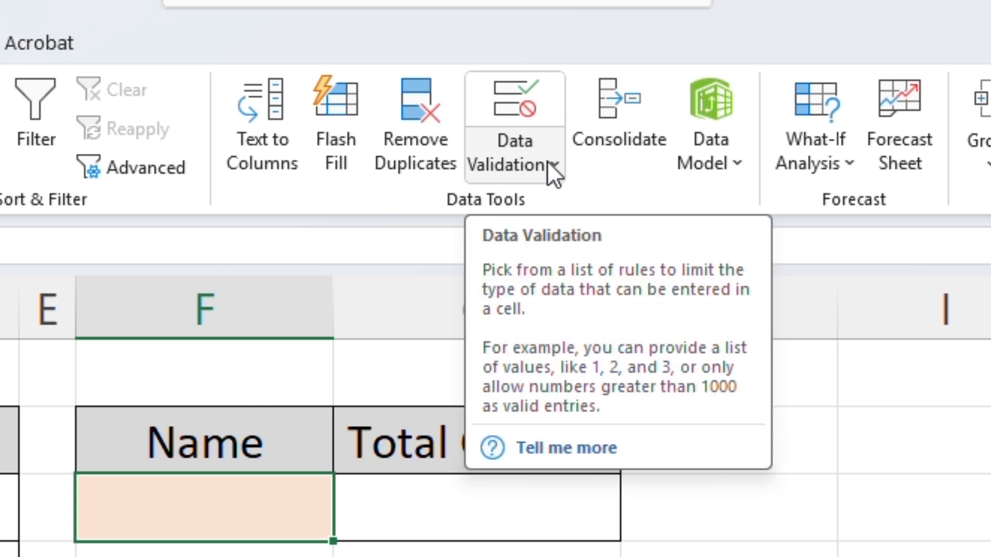
pyautogui.click(550, 162)
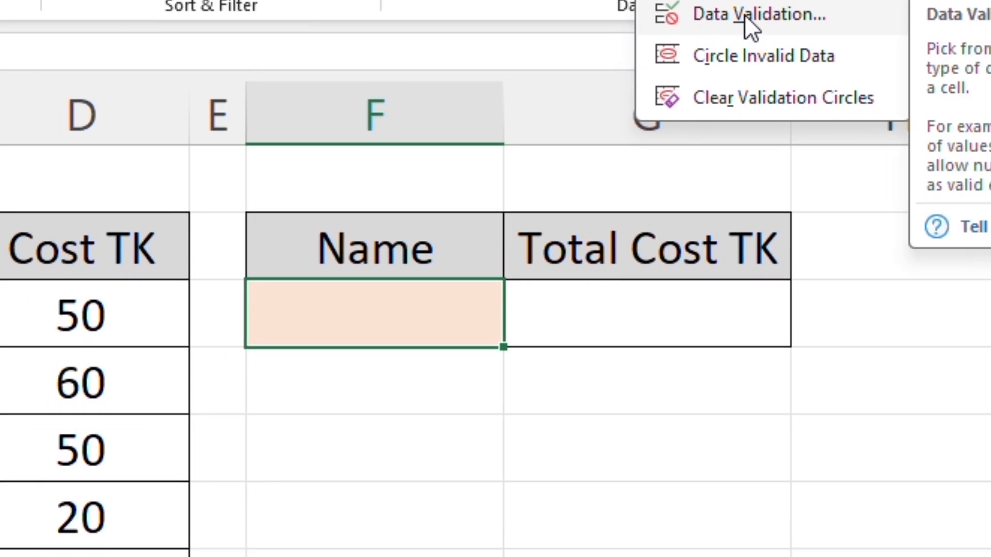
pyautogui.click(616, 140)
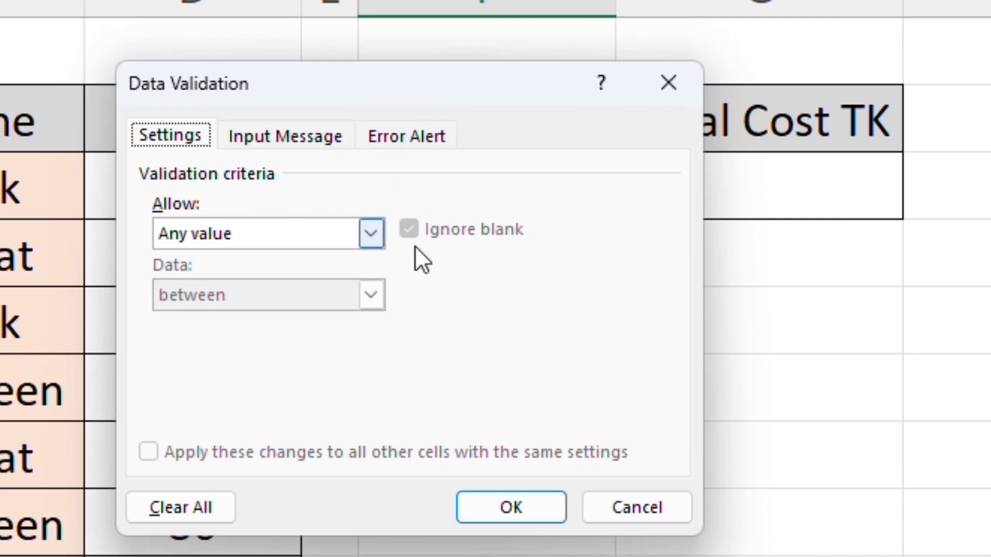
pyautogui.click(371, 234)
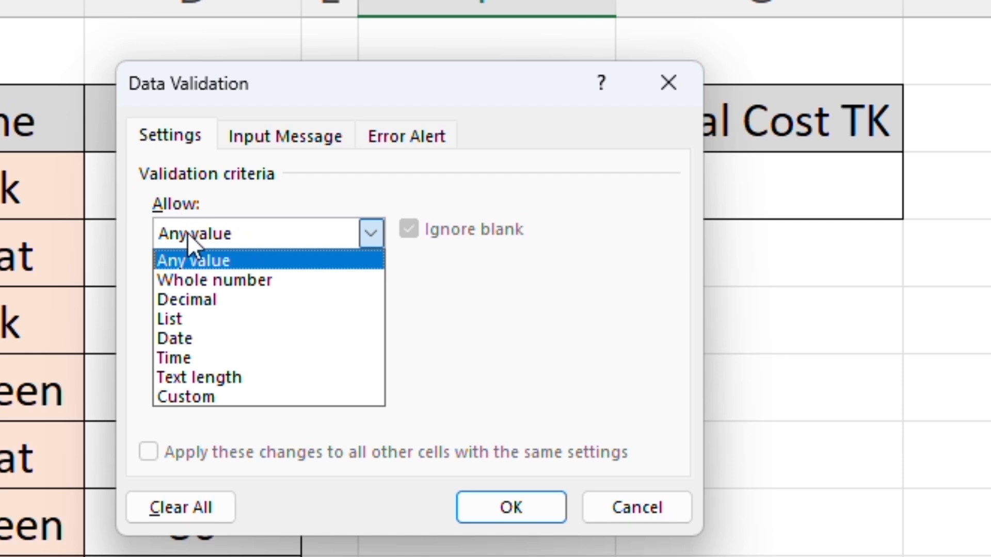
pyautogui.click(199, 319)
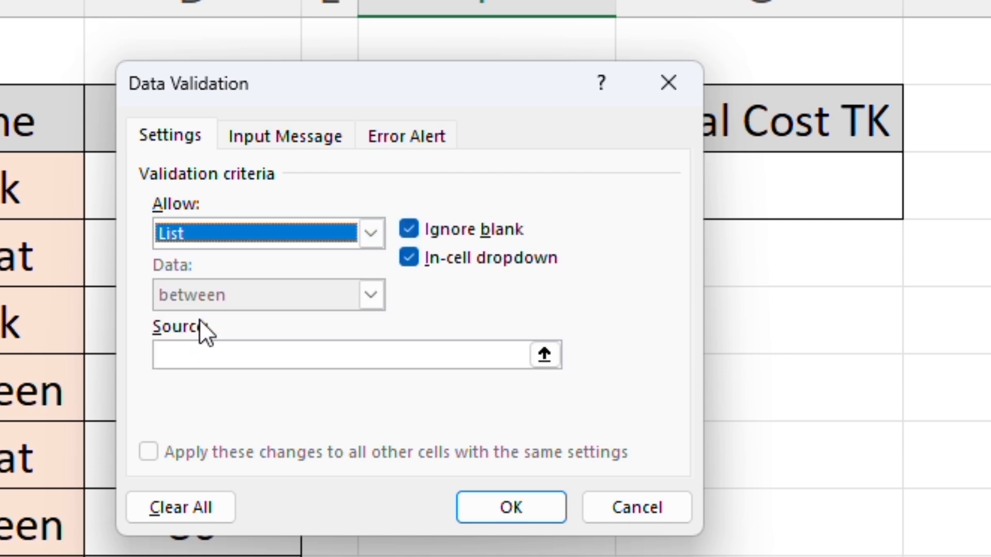
pyautogui.click(223, 360)
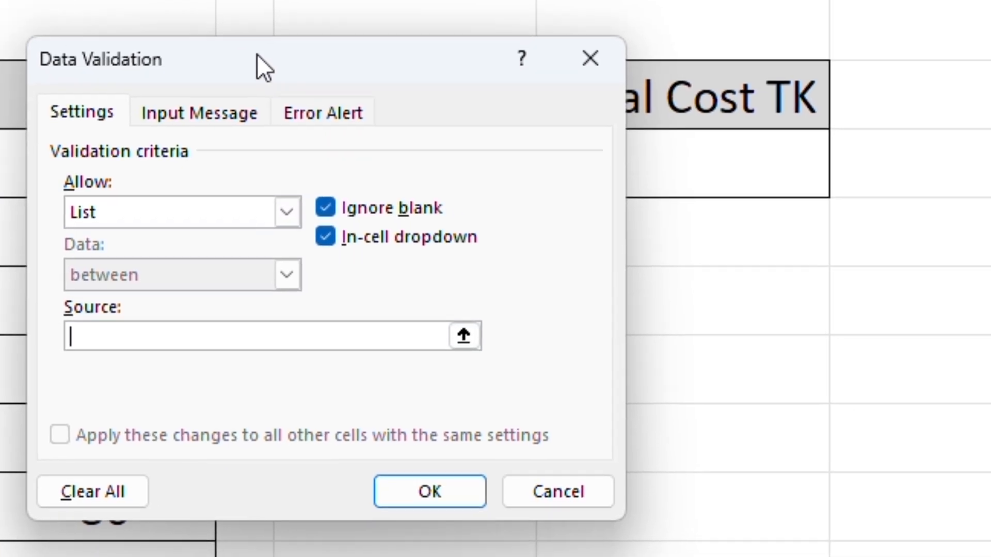
pyautogui.moveTo(355, 76); pyautogui.dragTo(750, 144)
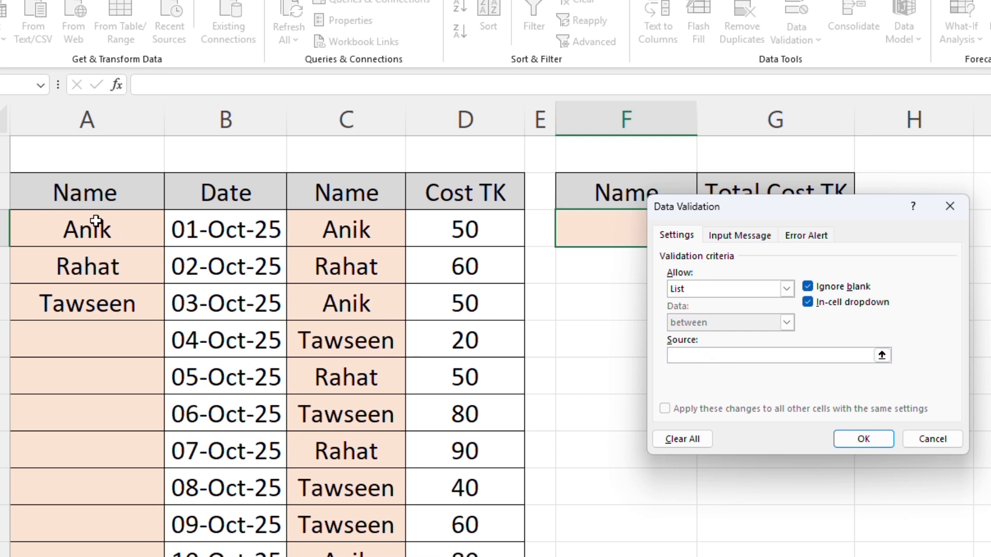
pyautogui.moveTo(96, 220); pyautogui.dragTo(98, 284)
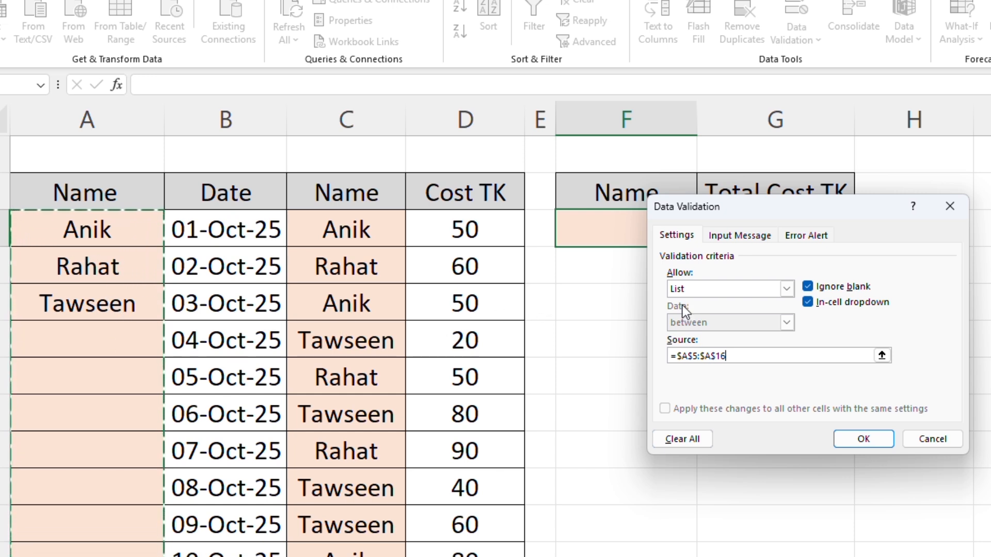
pyautogui.click(865, 439)
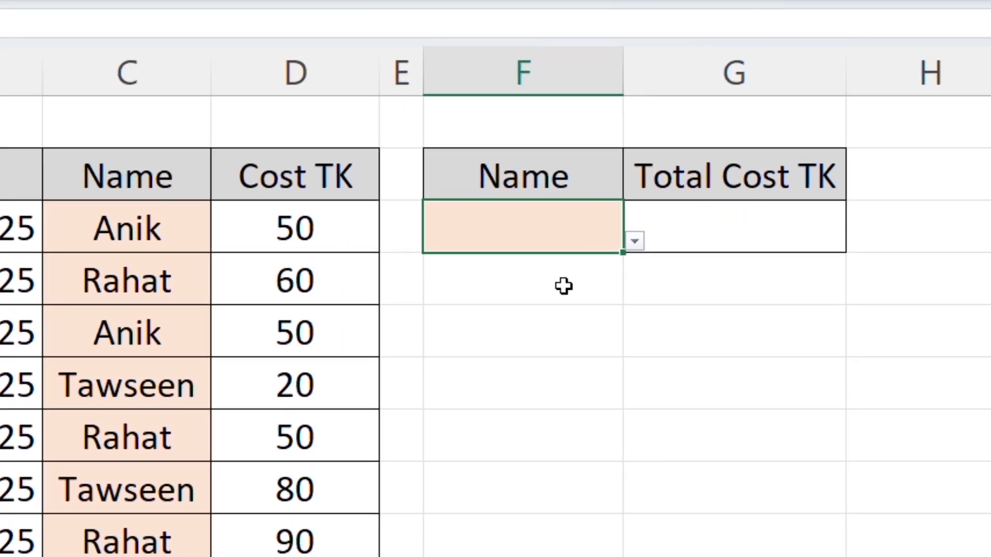
# - Test the name dropdown in F5 with different entries and leave the third listed name selected
pyautogui.click(589, 315)
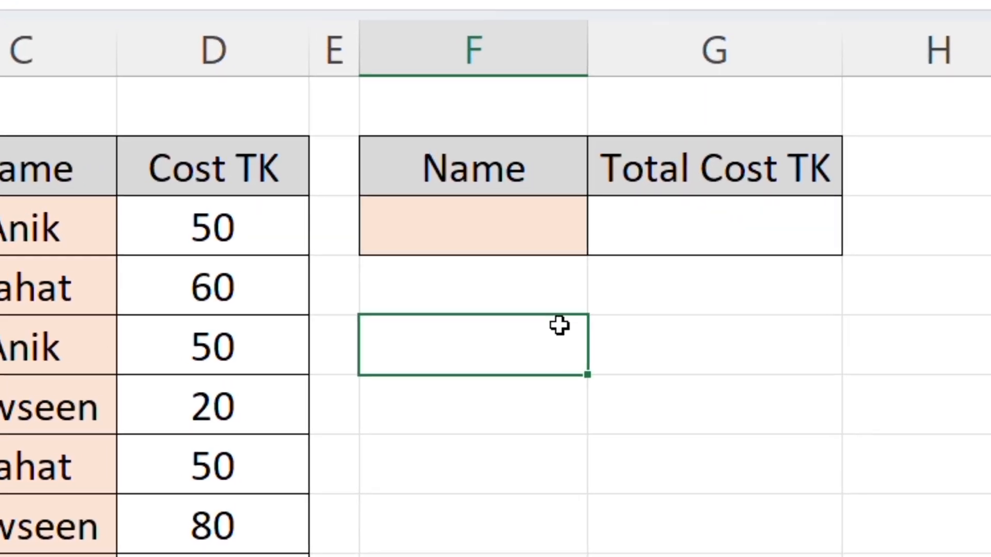
pyautogui.click(517, 208)
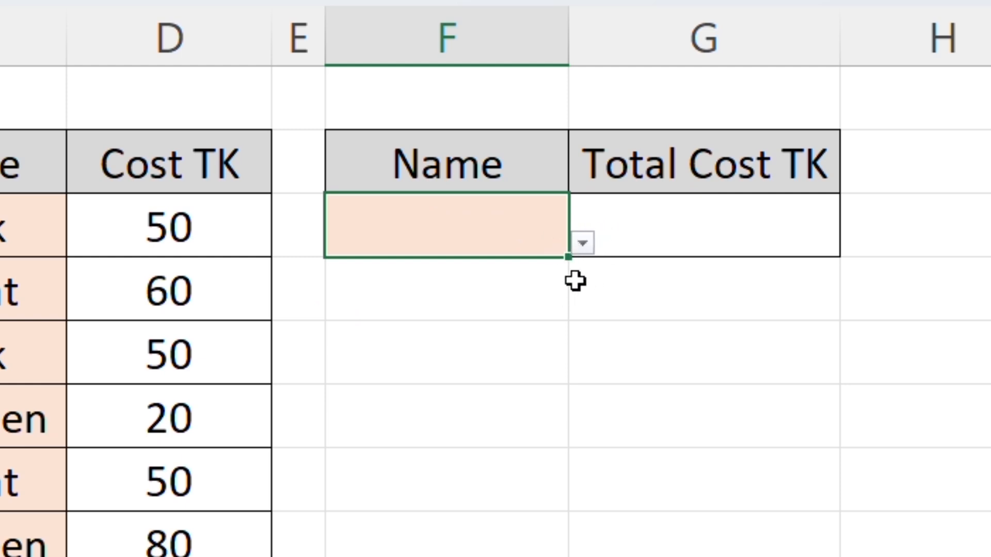
pyautogui.click(588, 248)
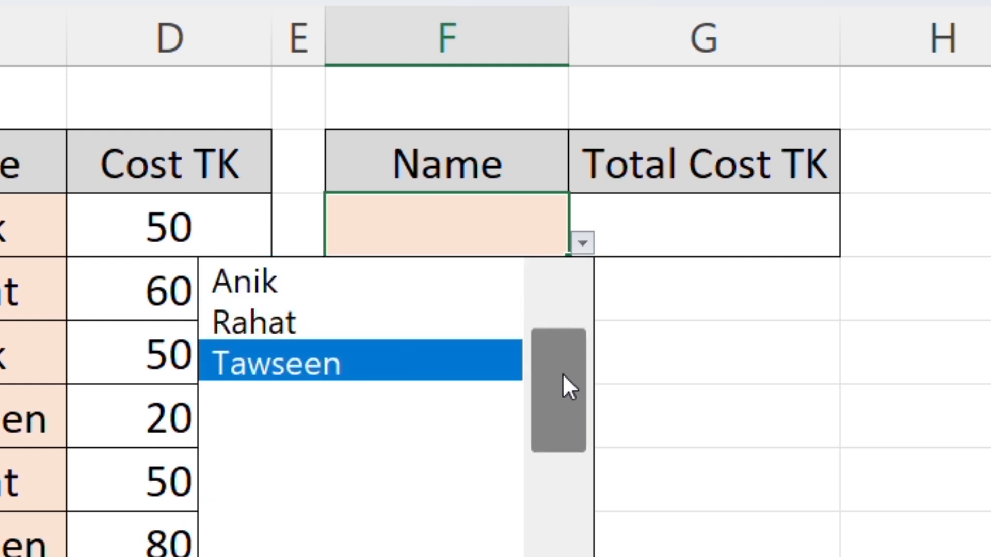
pyautogui.moveTo(563, 376); pyautogui.dragTo(571, 267)
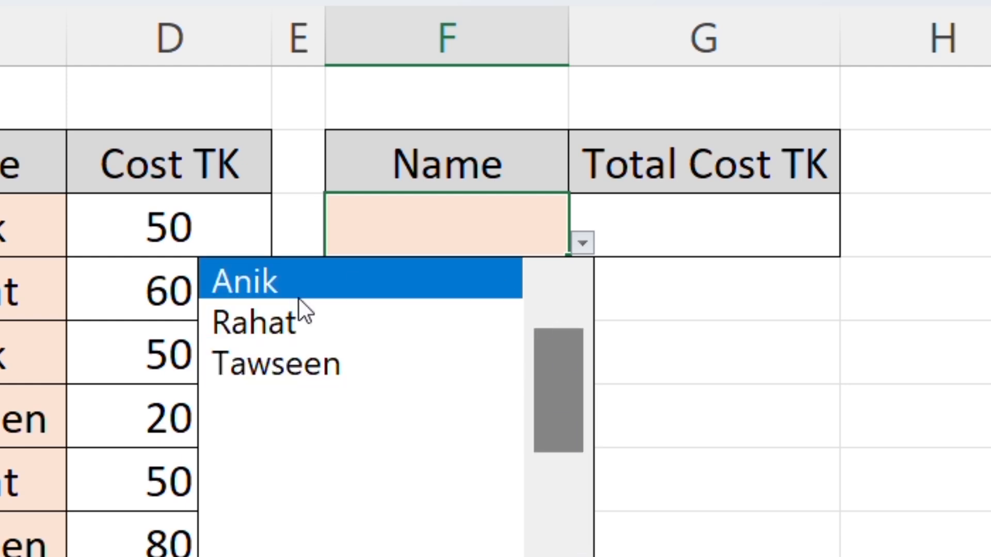
pyautogui.click(305, 283)
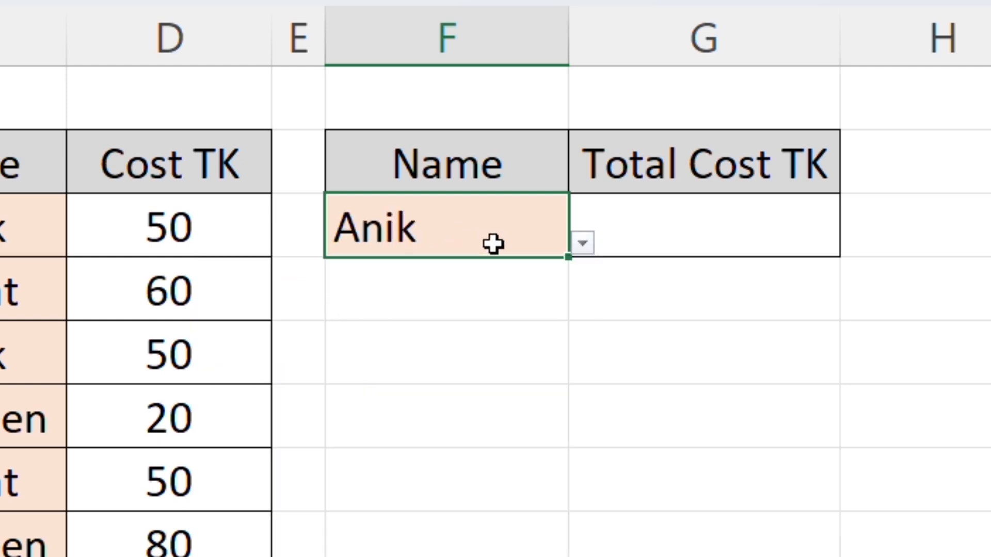
pyautogui.click(584, 244)
pyautogui.click(320, 326)
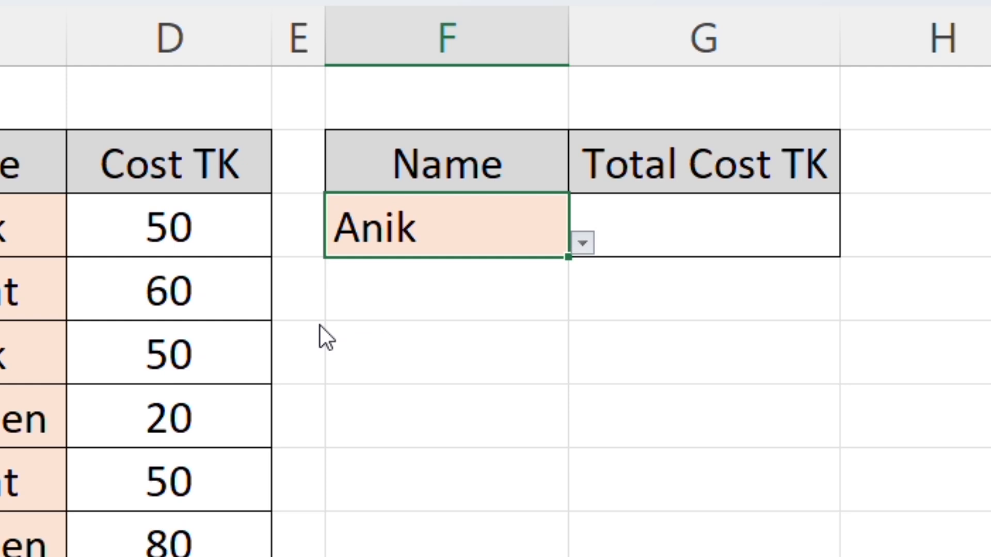
pyautogui.click(583, 243)
pyautogui.click(372, 323)
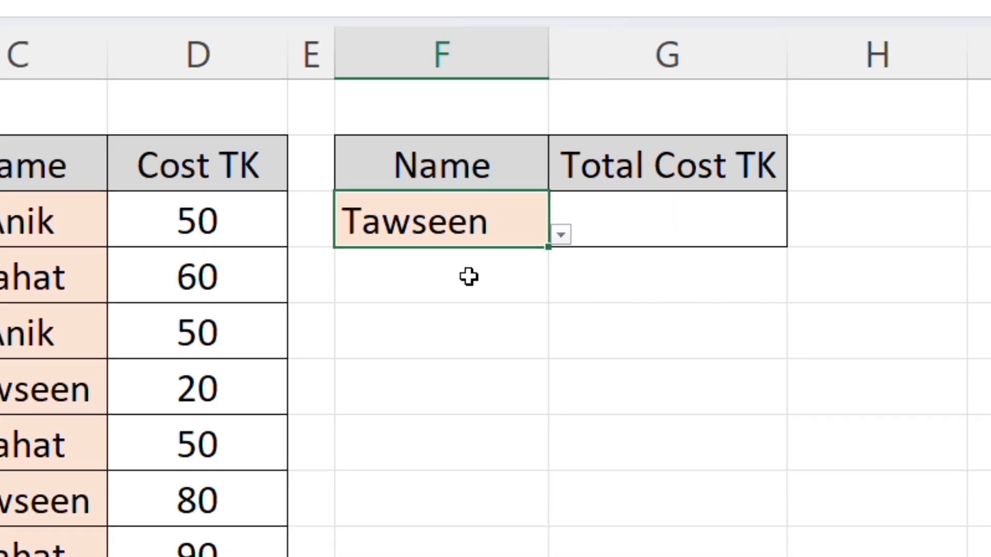
pyautogui.click(507, 336)
pyautogui.click(464, 212)
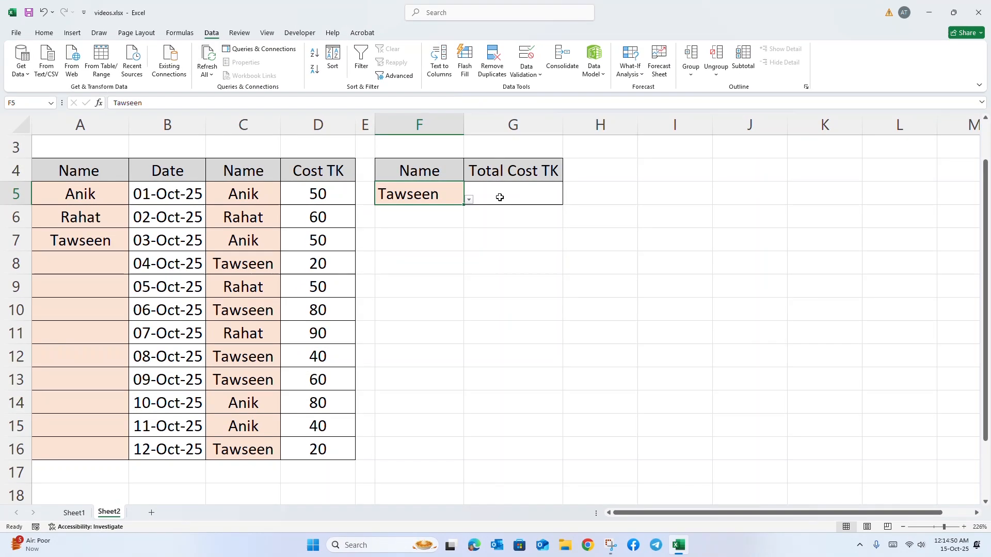
# - Review the rows in C5:C16 that match the name in F5 and their costs in column D
pyautogui.click(499, 197)
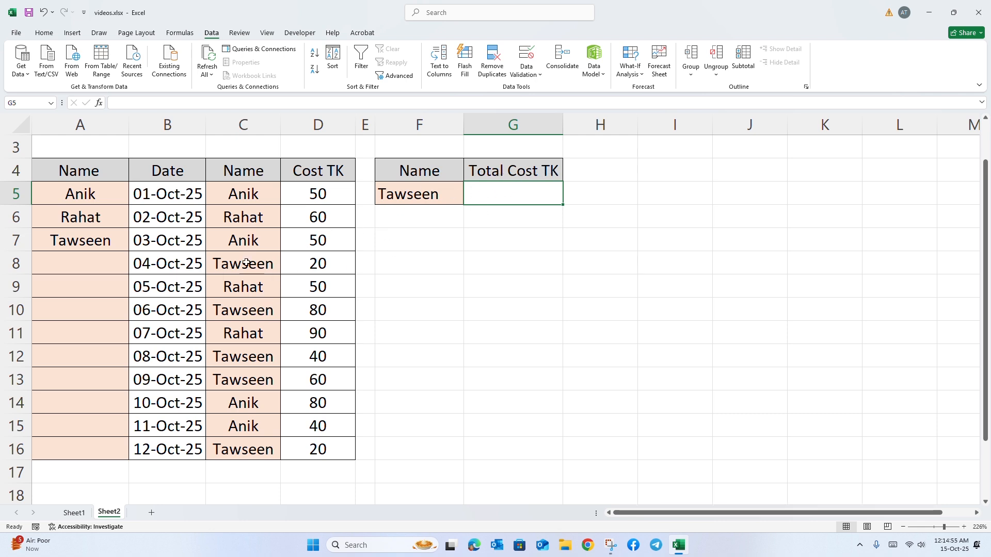
pyautogui.click(262, 312)
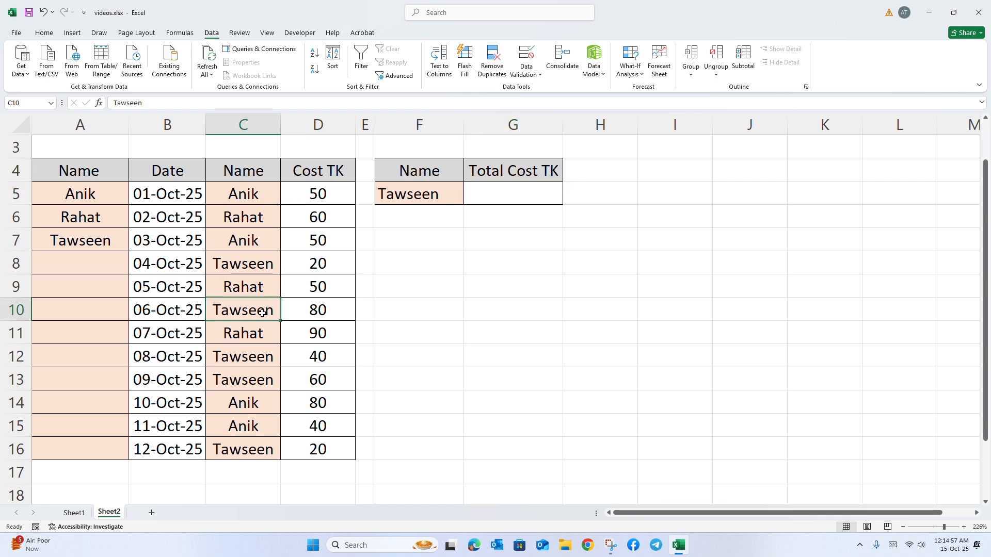
pyautogui.click(267, 267)
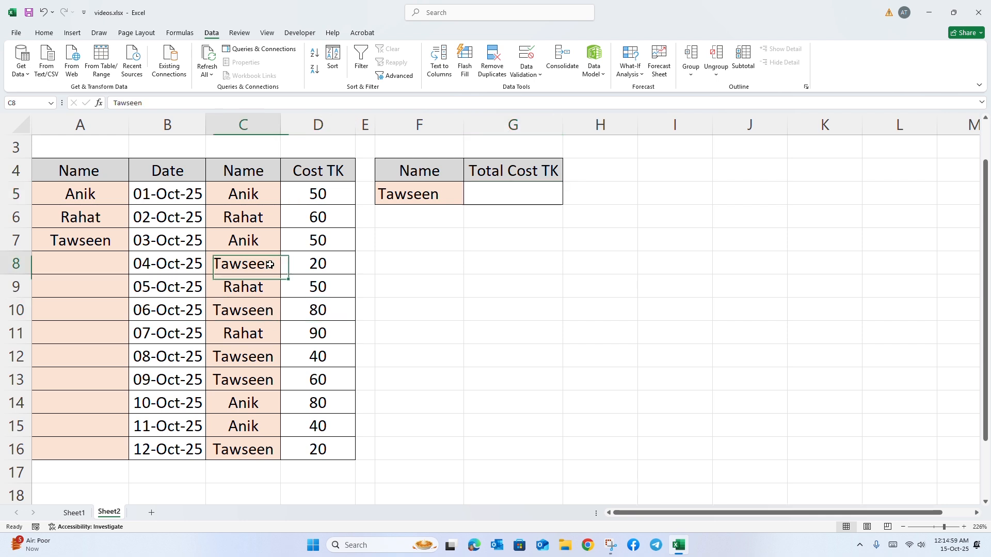
pyautogui.click(311, 269)
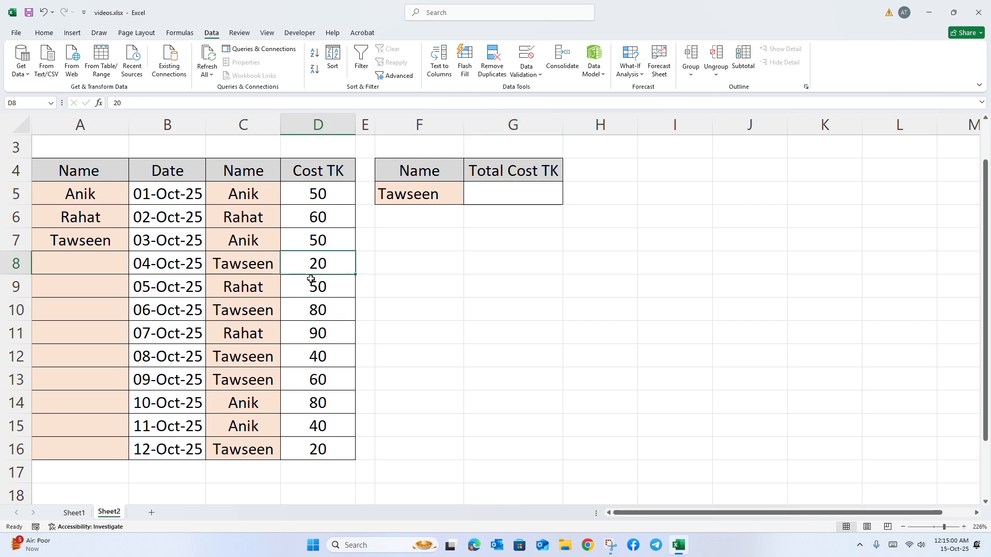
pyautogui.click(252, 356)
pyautogui.click(295, 361)
pyautogui.click(294, 382)
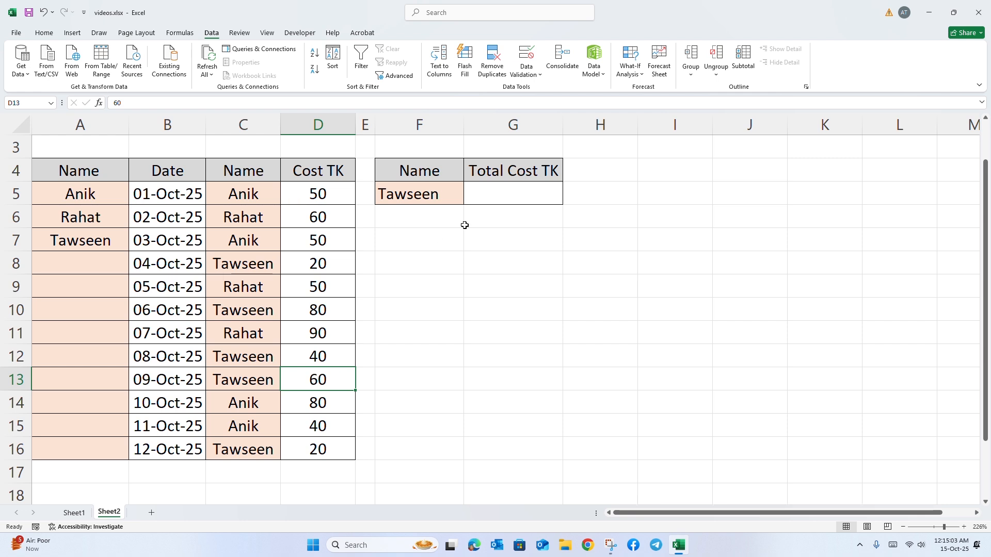
# - Enter the formula =SUMIF(C5:D16,F5,D5:D16) in G5 to total the costs for the name chosen in F5
pyautogui.click(494, 201)
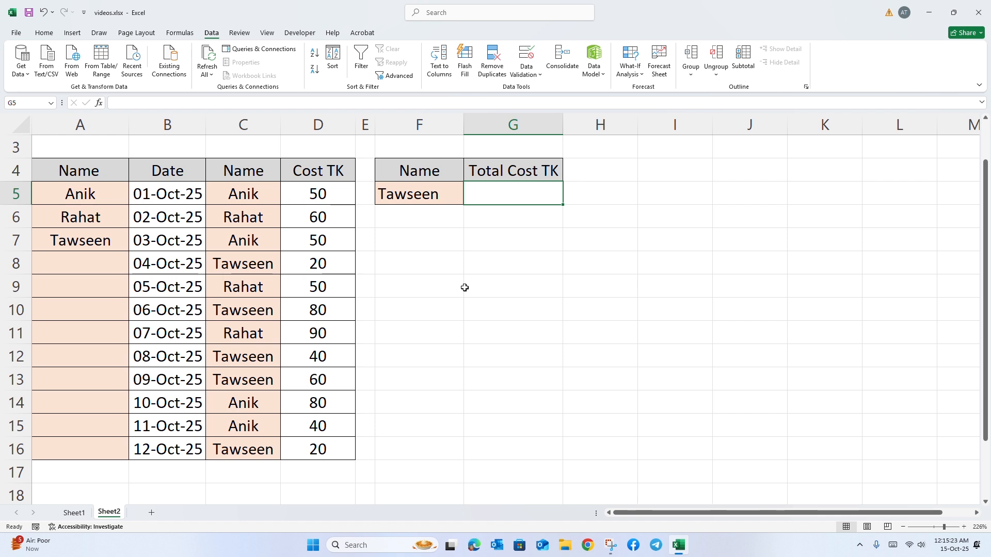
pyautogui.write('=')
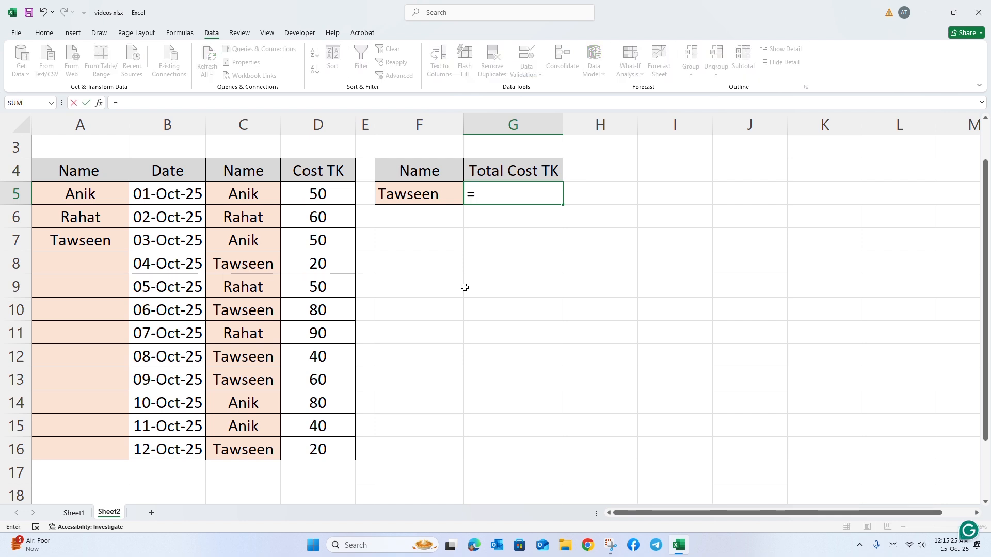
pyautogui.write('sum')
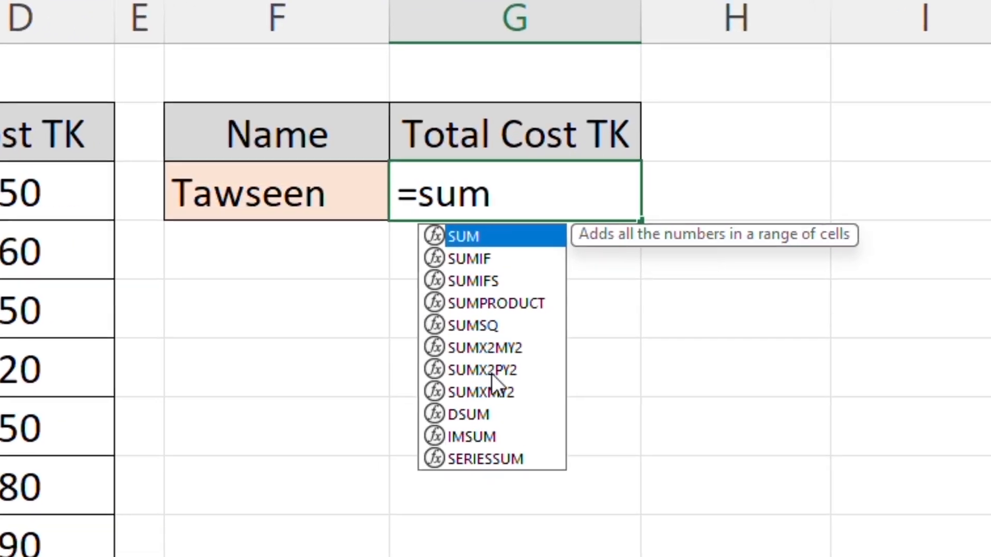
pyautogui.doubleClick(500, 265)
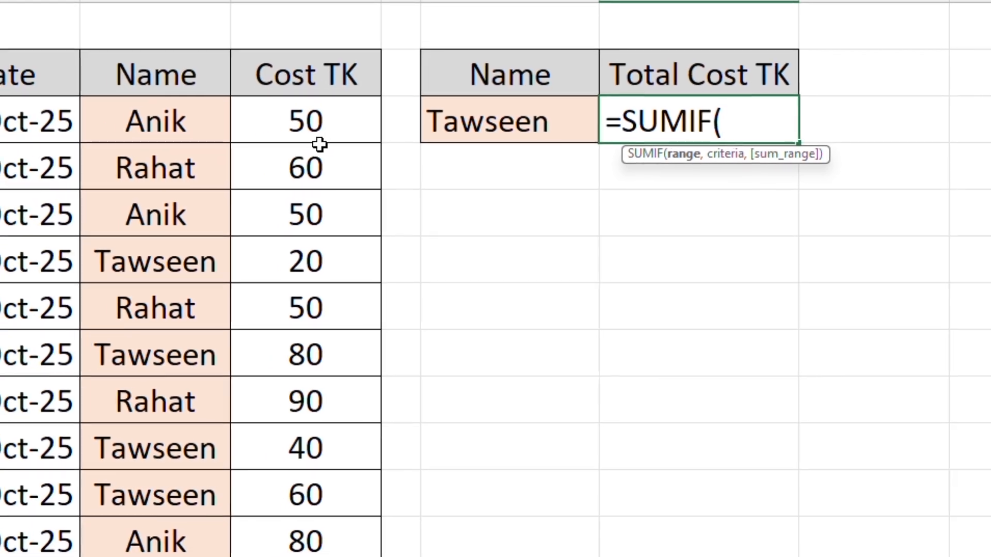
pyautogui.moveTo(237, 102); pyautogui.dragTo(344, 119)
pyautogui.moveTo(426, 101); pyautogui.dragTo(461, 504)
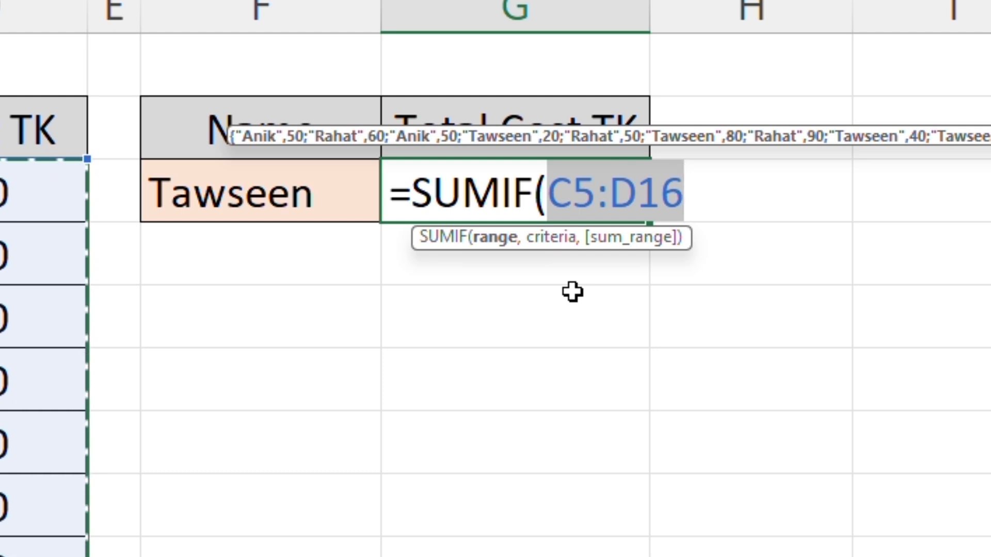
pyautogui.write(',')
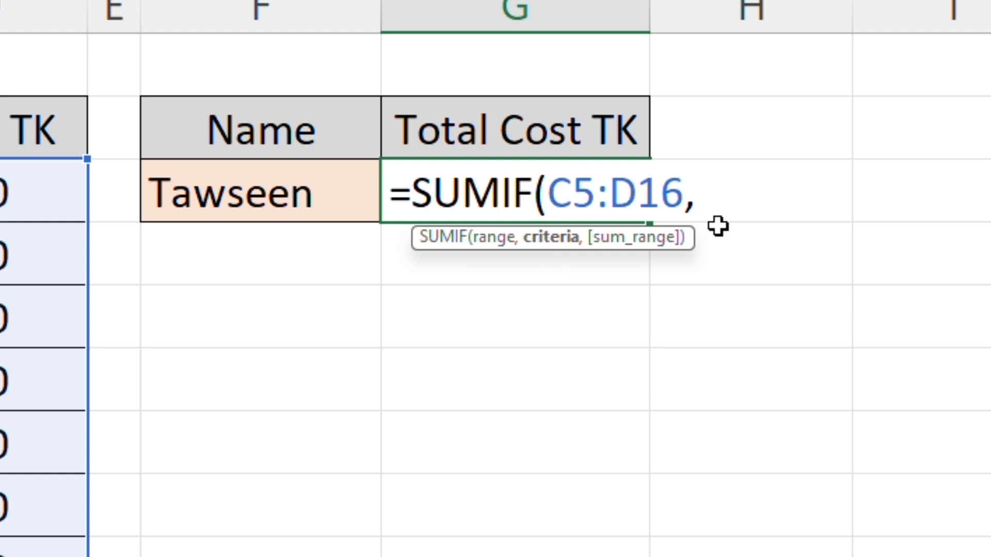
pyautogui.click(246, 193)
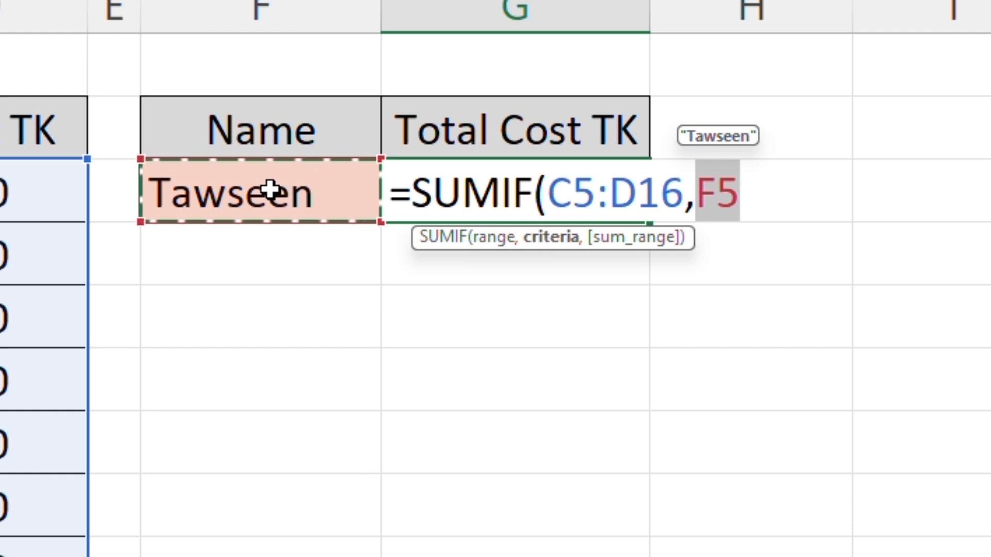
pyautogui.write(',')
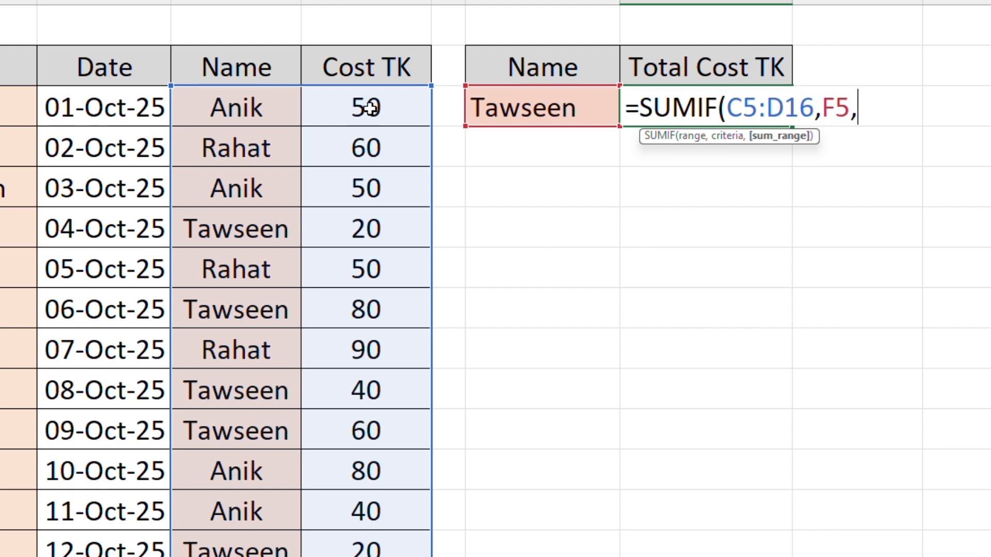
pyautogui.moveTo(371, 108); pyautogui.dragTo(376, 551)
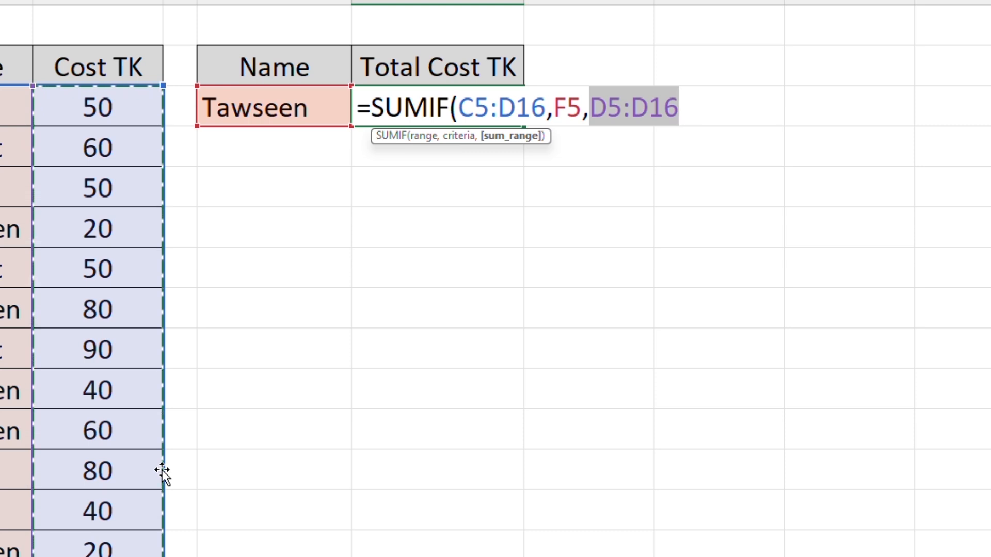
pyautogui.write(')')
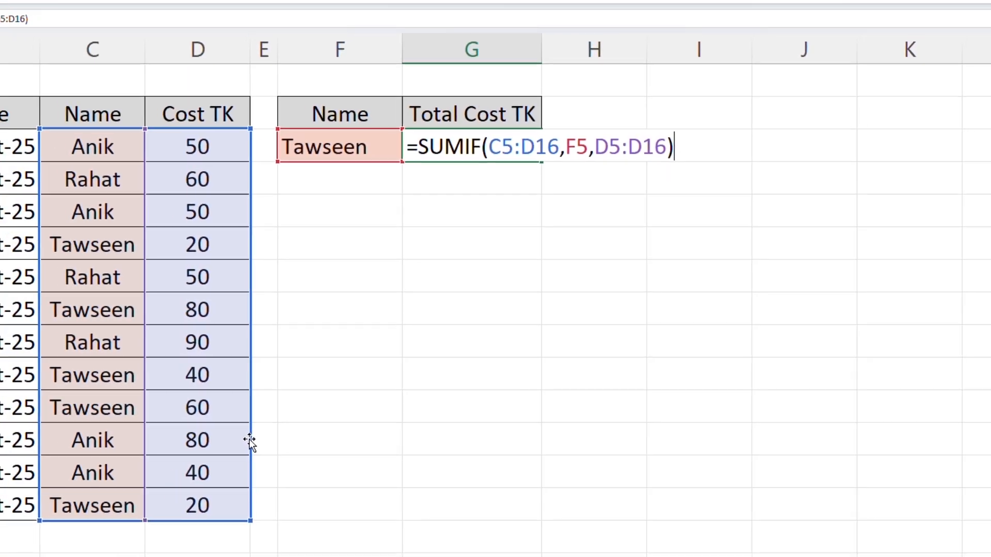
pyautogui.press('Return')
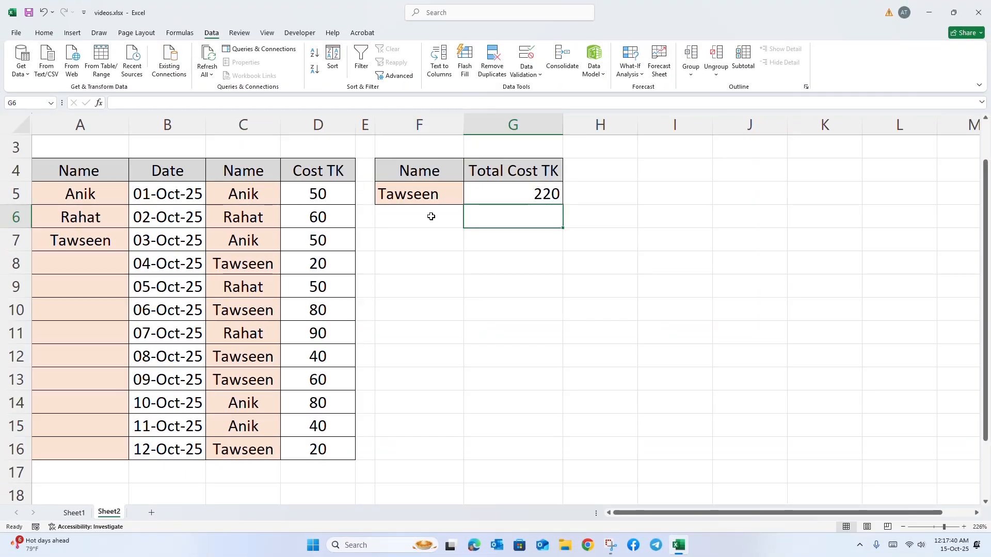
pyautogui.press('Up')
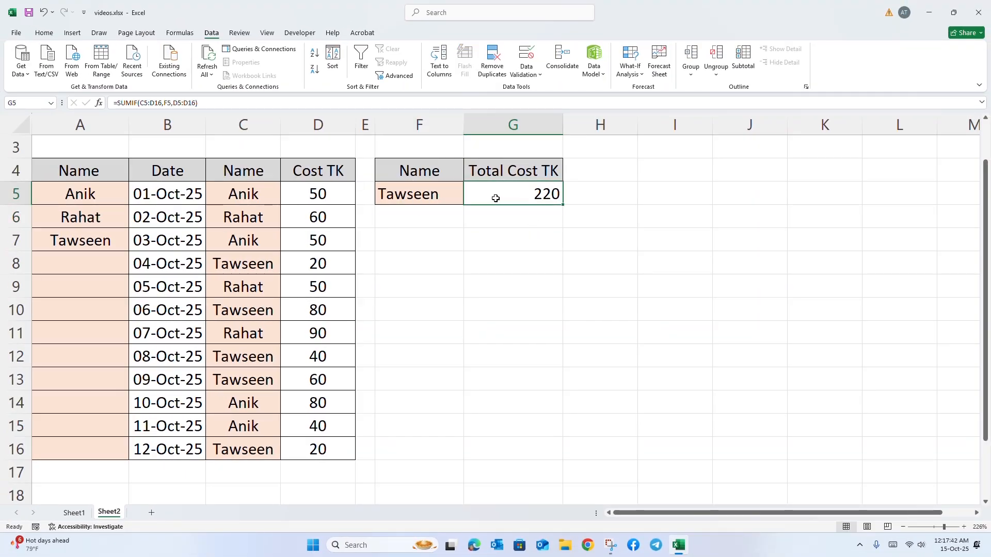
# - Choose the first listed name in the F5 dropdown and inspect the ranges used by the SUMIF formula in G5
pyautogui.click(441, 193)
pyautogui.click(470, 200)
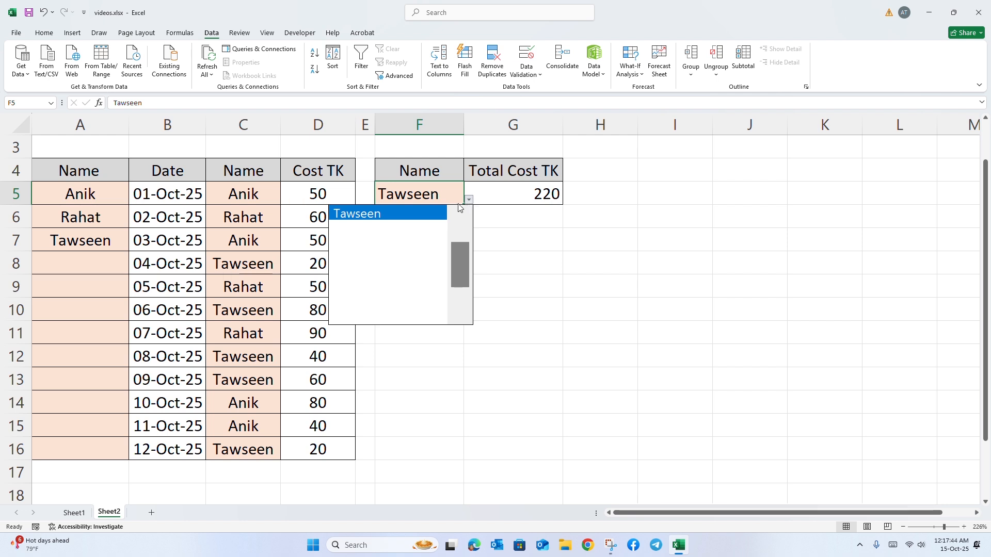
pyautogui.moveTo(460, 258); pyautogui.dragTo(454, 222)
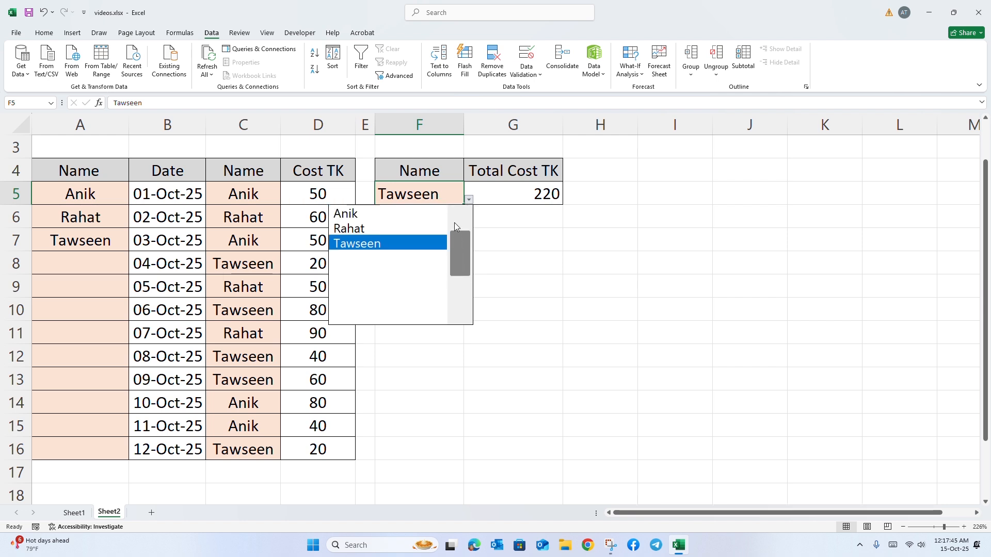
pyautogui.click(398, 215)
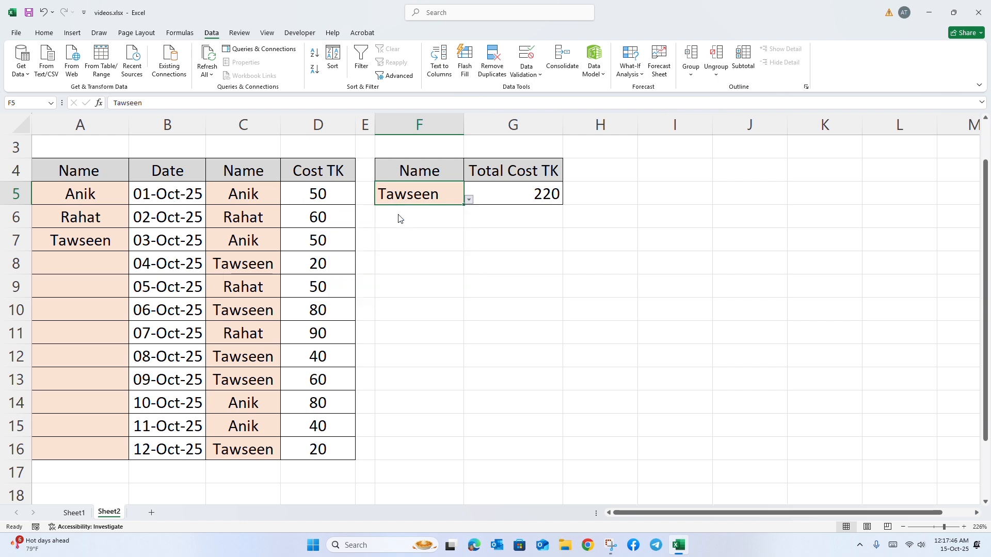
pyautogui.click(531, 197)
pyautogui.doubleClick(533, 197)
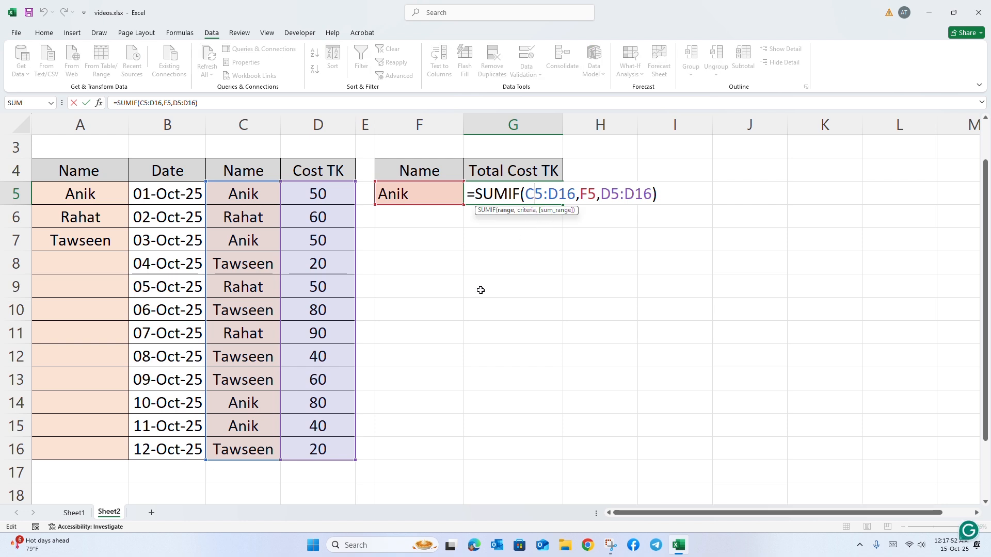
pyautogui.press('Return')
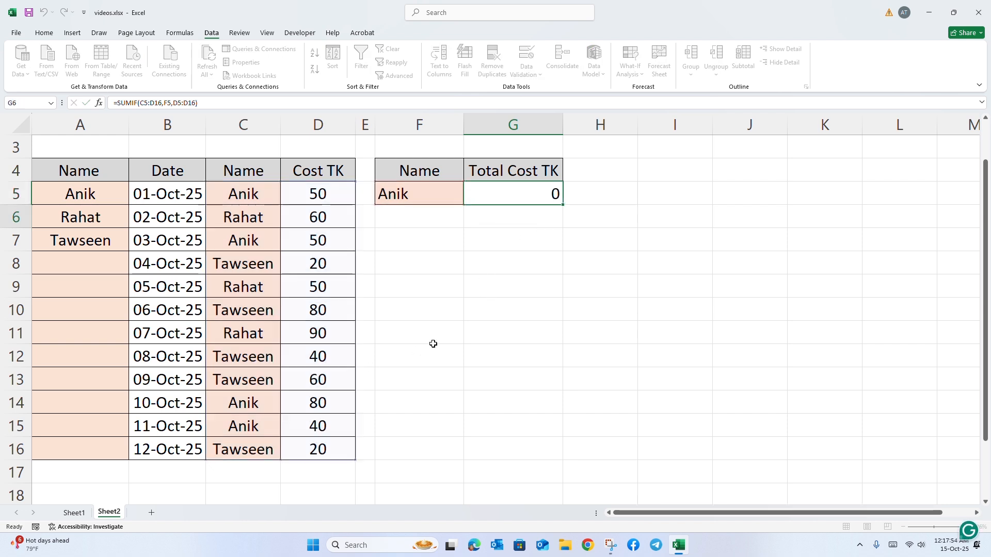
# - Test the F5 dropdown with the second and first listed names against the total in G5, ending with the third name selected
pyautogui.click(456, 198)
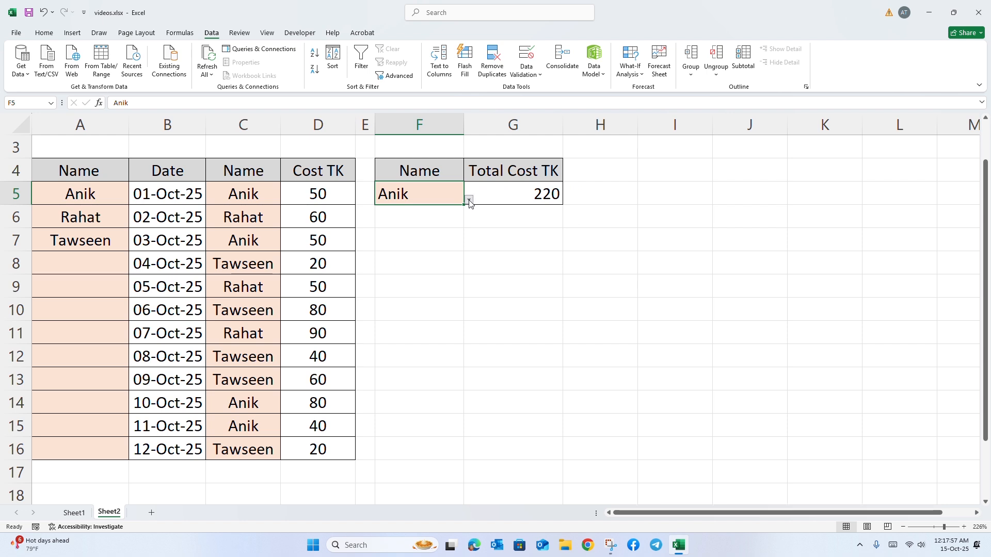
pyautogui.click(469, 200)
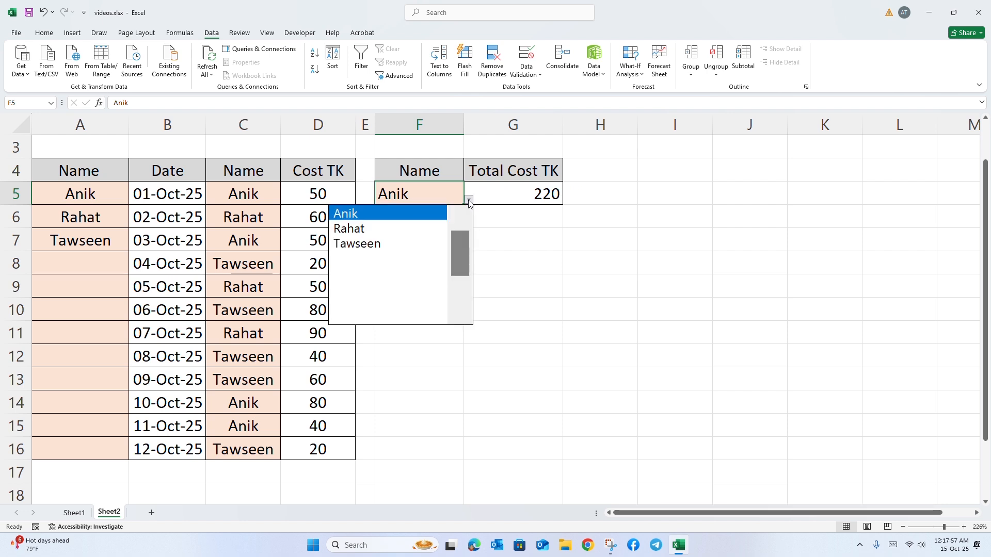
pyautogui.click(395, 233)
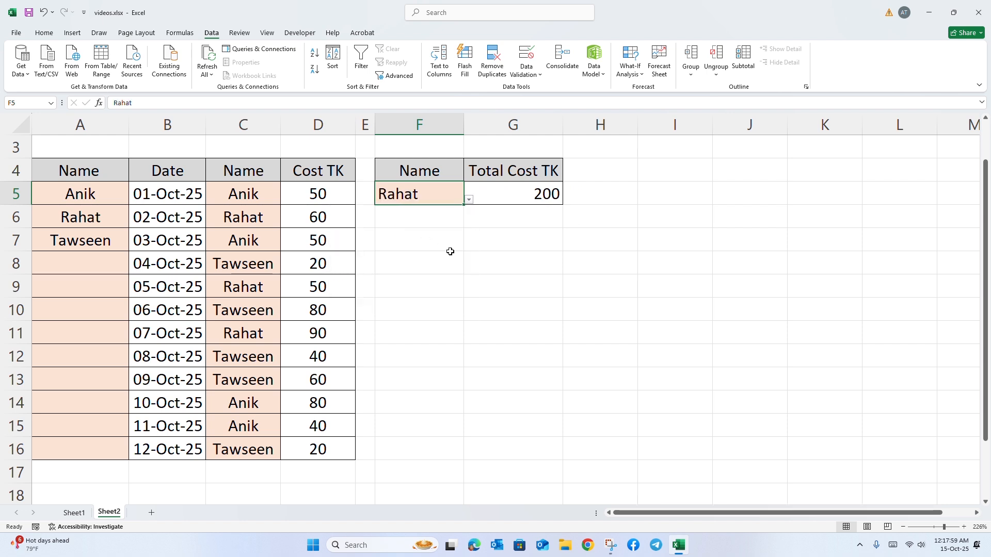
pyautogui.click(468, 217)
pyautogui.click(428, 194)
pyautogui.click(469, 199)
pyautogui.moveTo(456, 245); pyautogui.dragTo(458, 226)
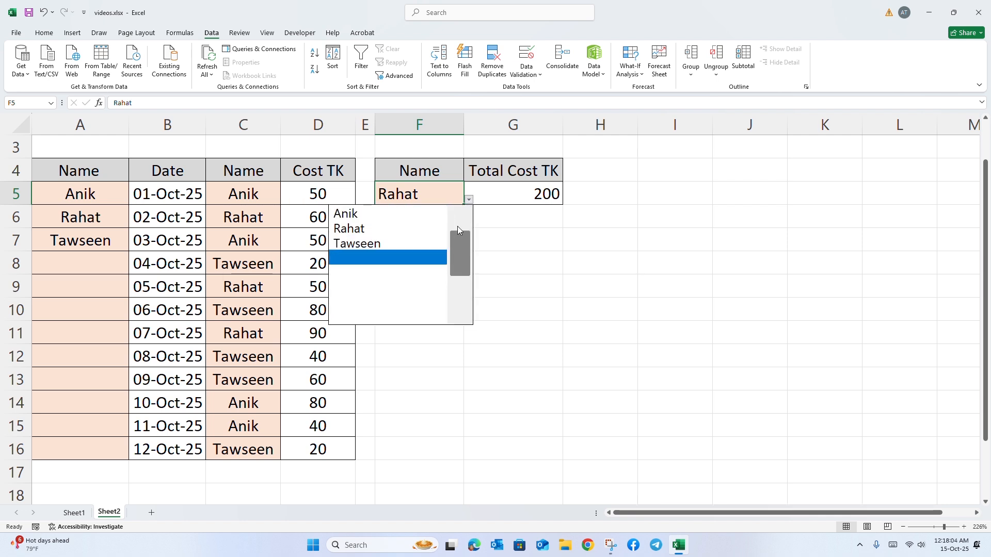
pyautogui.click(381, 215)
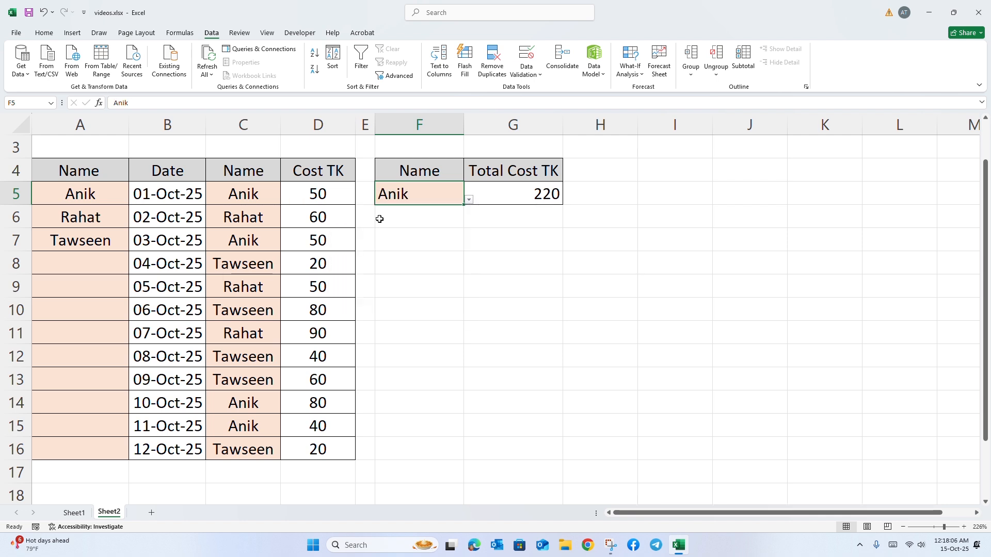
pyautogui.click(470, 200)
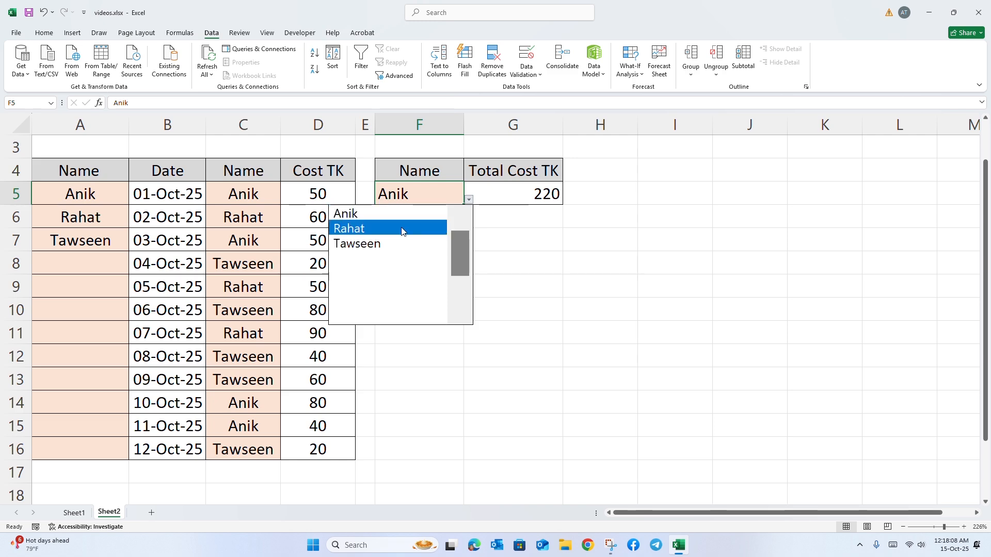
pyautogui.click(402, 243)
pyautogui.click(479, 233)
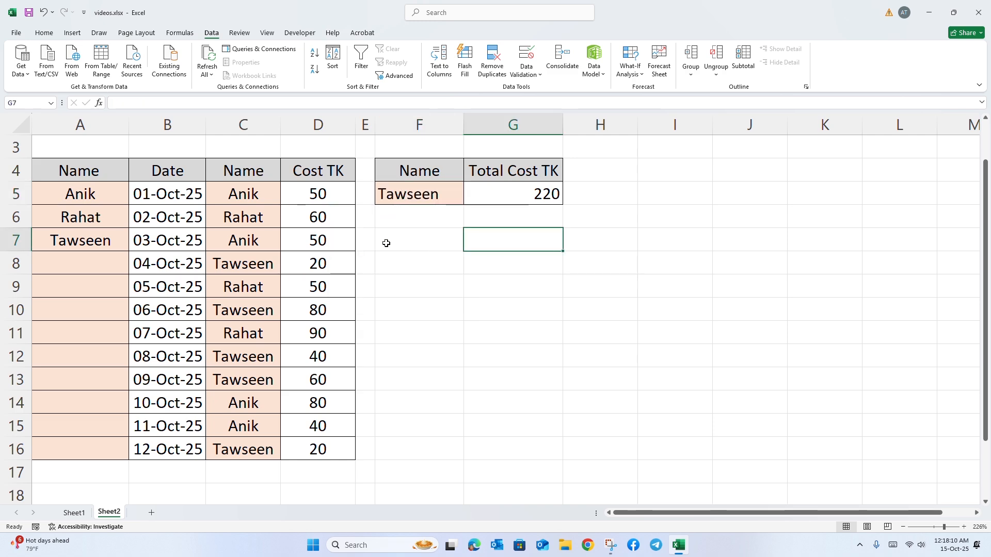
# - Turn on filtering for the Name and Cost TK headers in C4:D4 and look at the alternative Sort & Filter options
pyautogui.moveTo(243, 170); pyautogui.dragTo(302, 169)
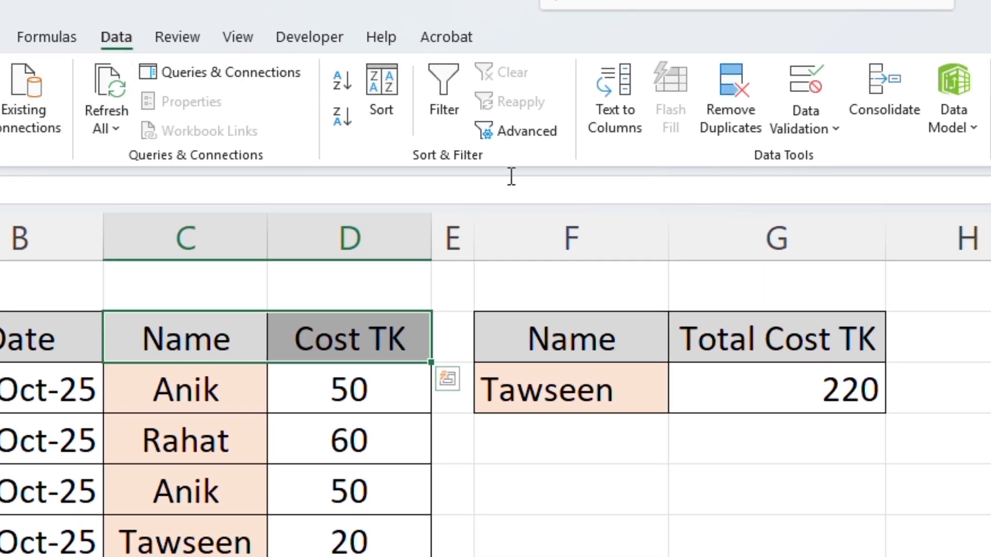
pyautogui.click(445, 98)
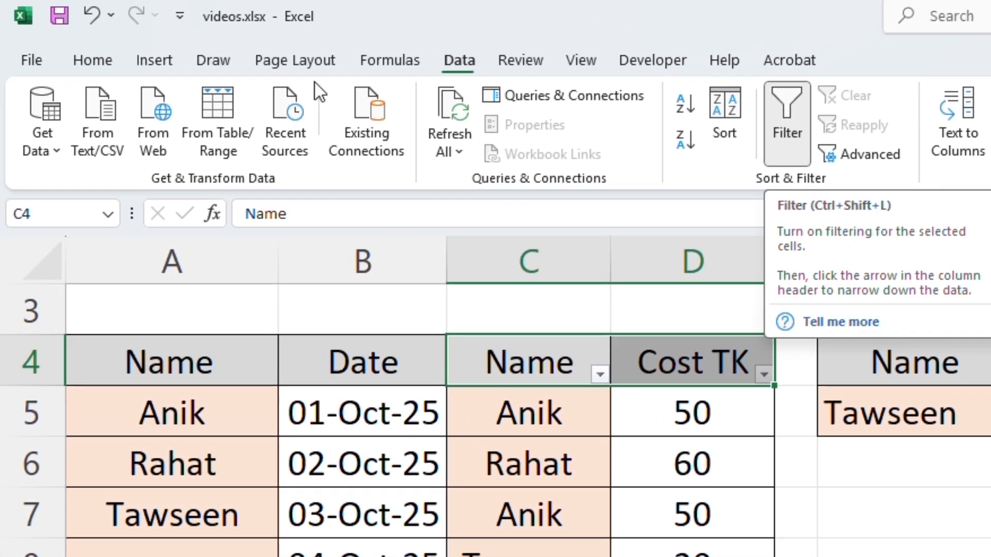
pyautogui.click(102, 62)
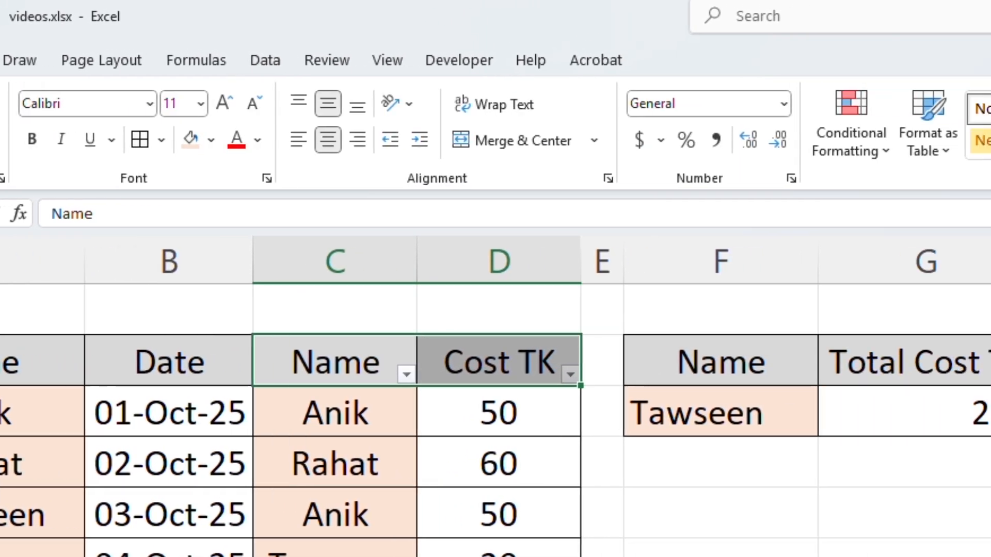
pyautogui.click(956, 151)
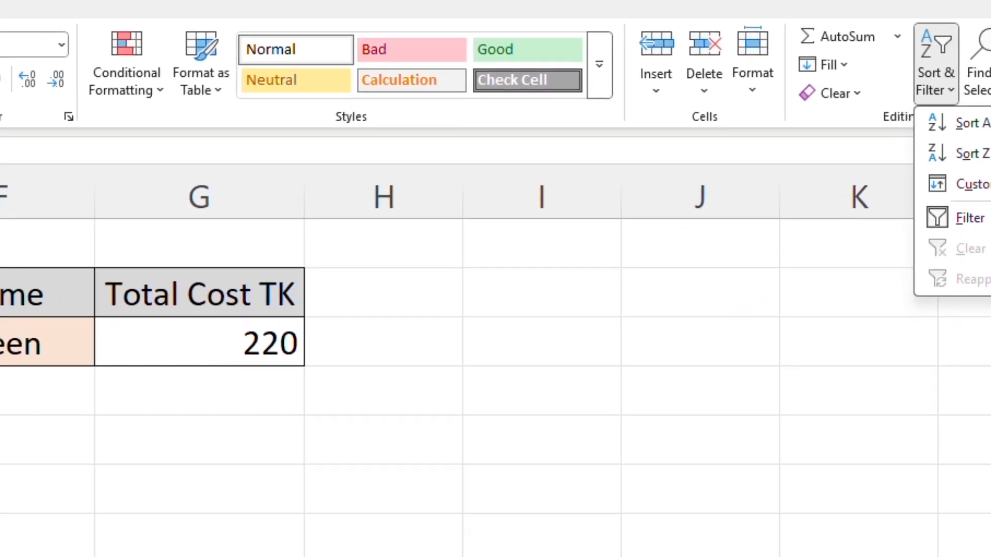
pyautogui.click(805, 284)
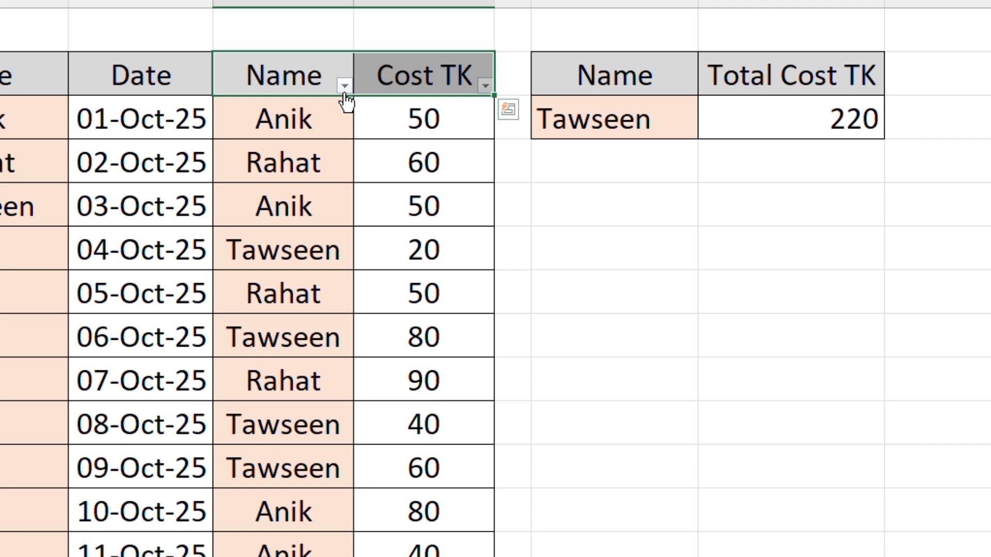
# - Filter the Name column C to only the first listed name and select its visible costs in column D to check their sum
pyautogui.click(343, 85)
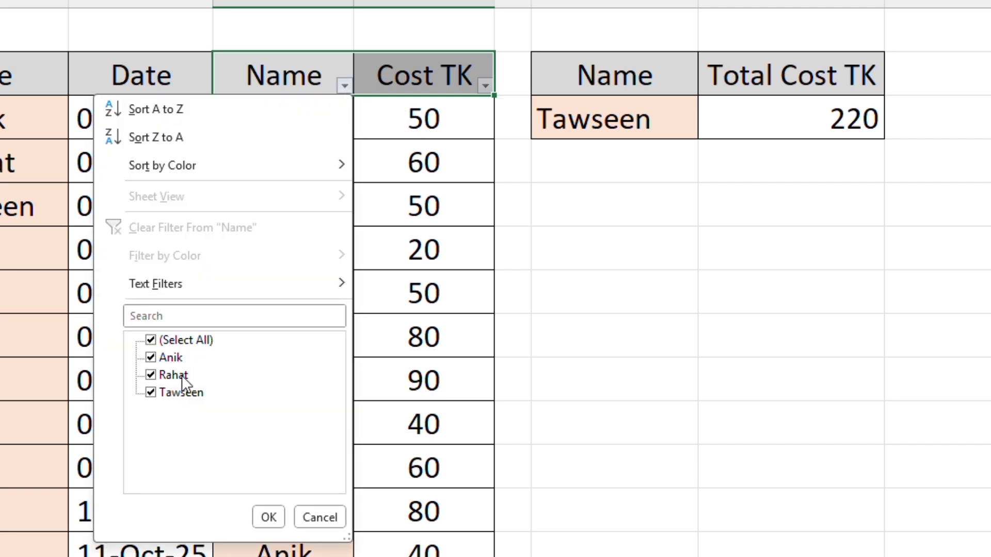
pyautogui.click(170, 342)
pyautogui.click(169, 357)
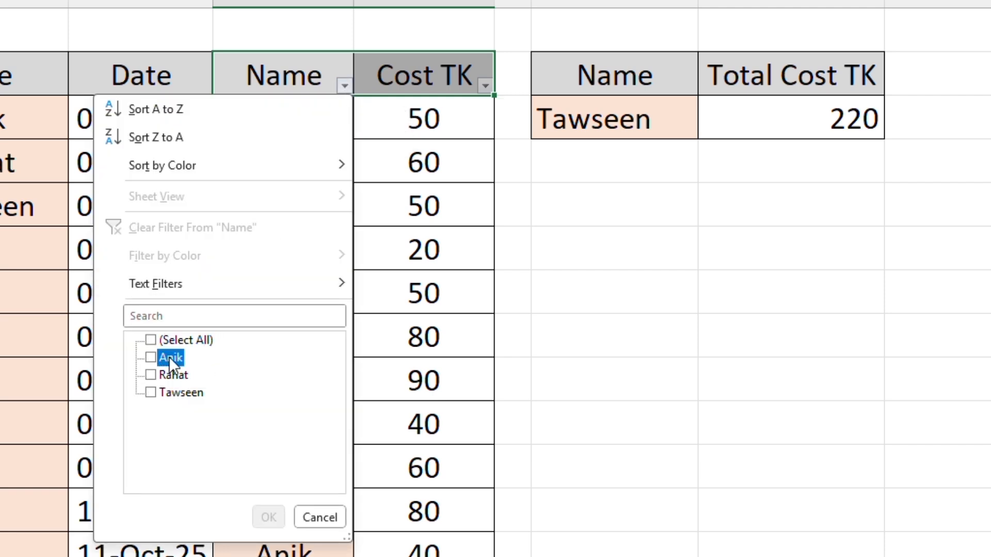
pyautogui.click(268, 516)
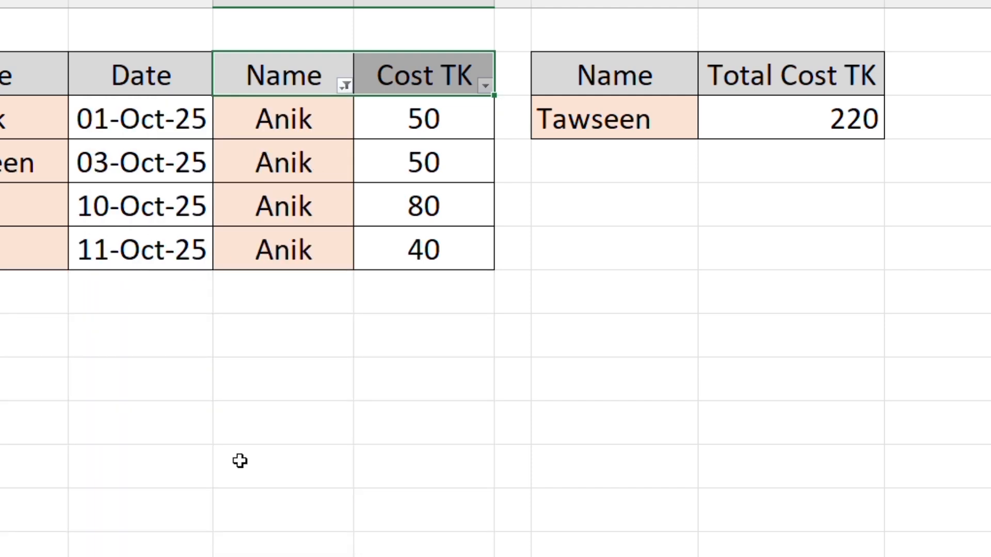
pyautogui.moveTo(429, 122); pyautogui.dragTo(427, 248)
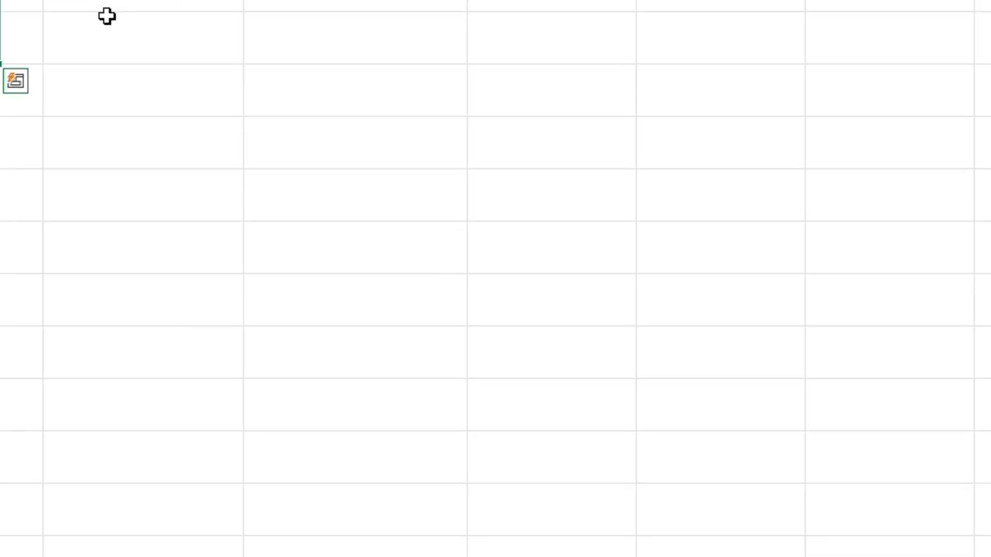
pyautogui.click(107, 22)
# - Filter the Name column C to only the second listed name and select its visible costs in column D to check their sum
pyautogui.click(332, 80)
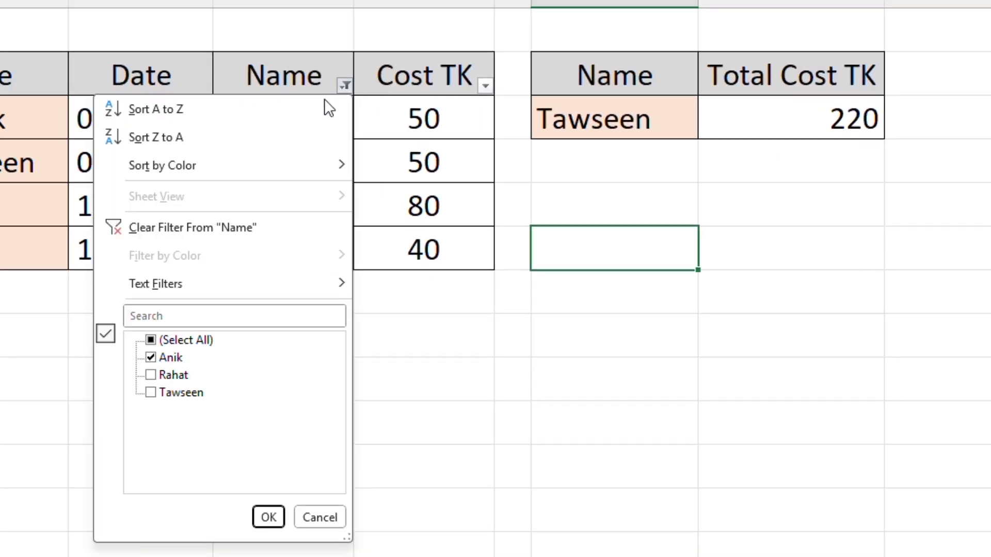
pyautogui.click(169, 358)
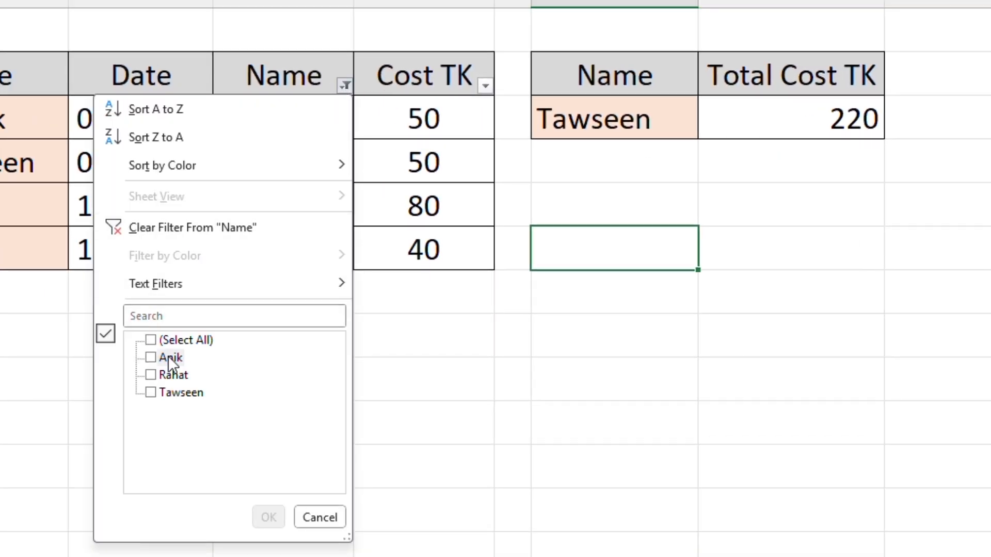
pyautogui.click(173, 376)
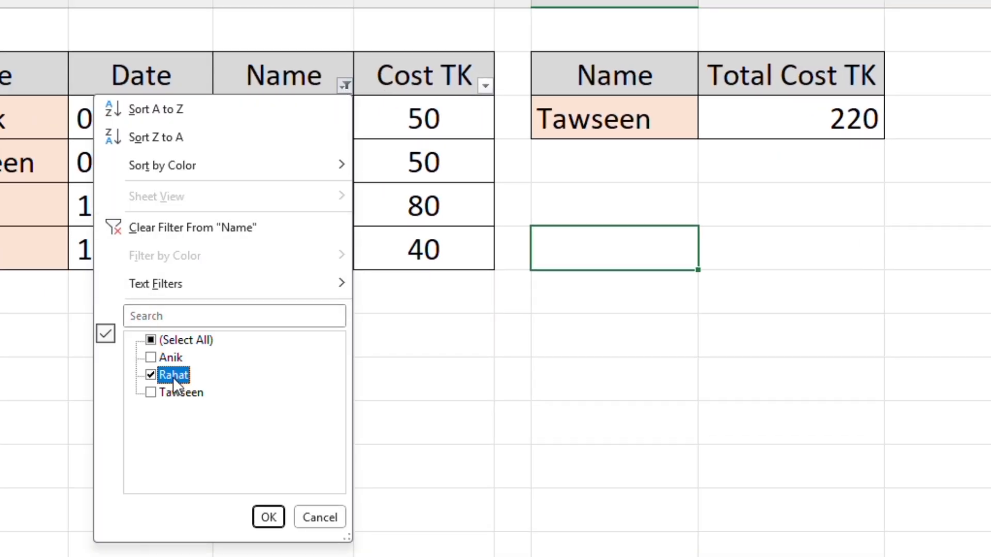
pyautogui.click(265, 516)
pyautogui.moveTo(414, 119); pyautogui.dragTo(409, 217)
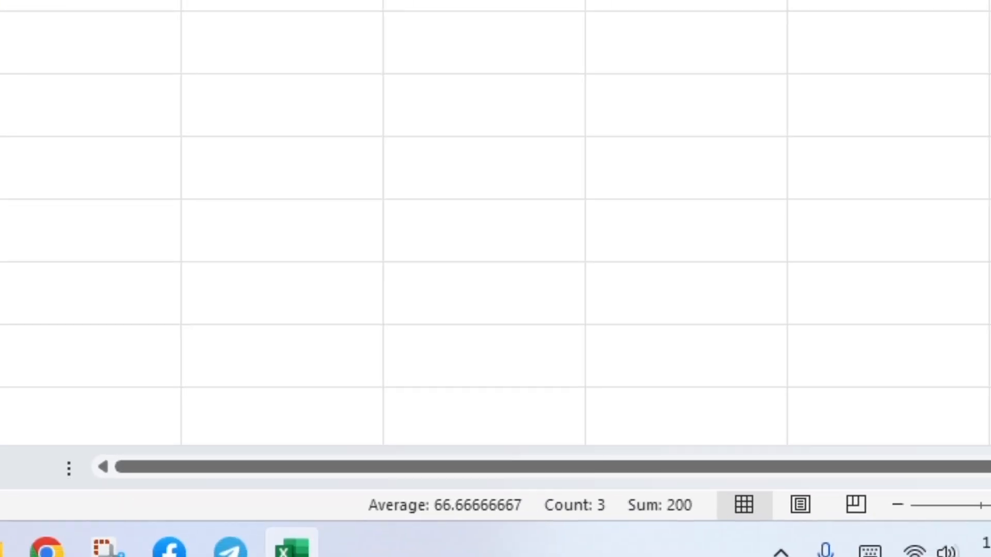
# - Filter the Name column C to only the third listed name and select its visible costs in column D to check their sum
pyautogui.click(345, 85)
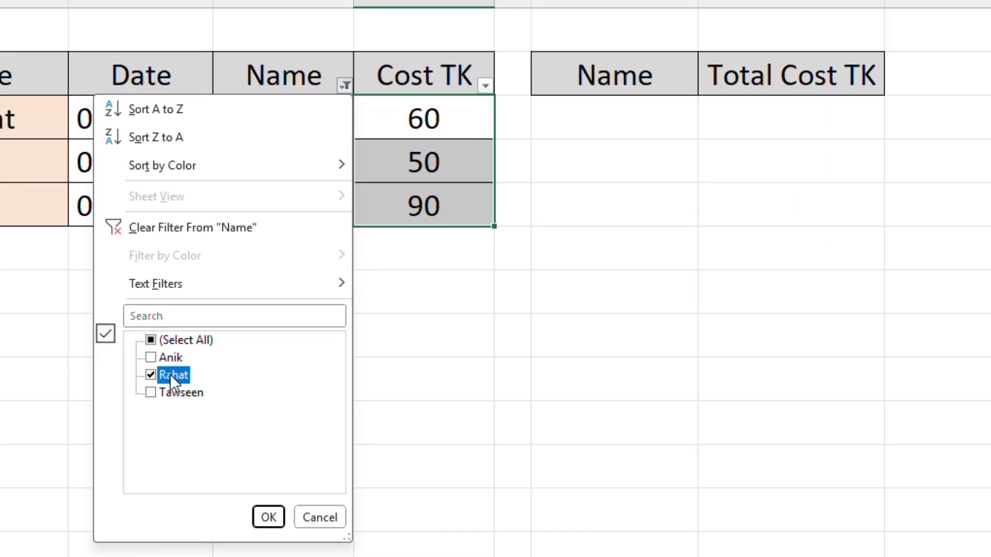
pyautogui.click(173, 376)
pyautogui.click(150, 392)
pyautogui.click(268, 517)
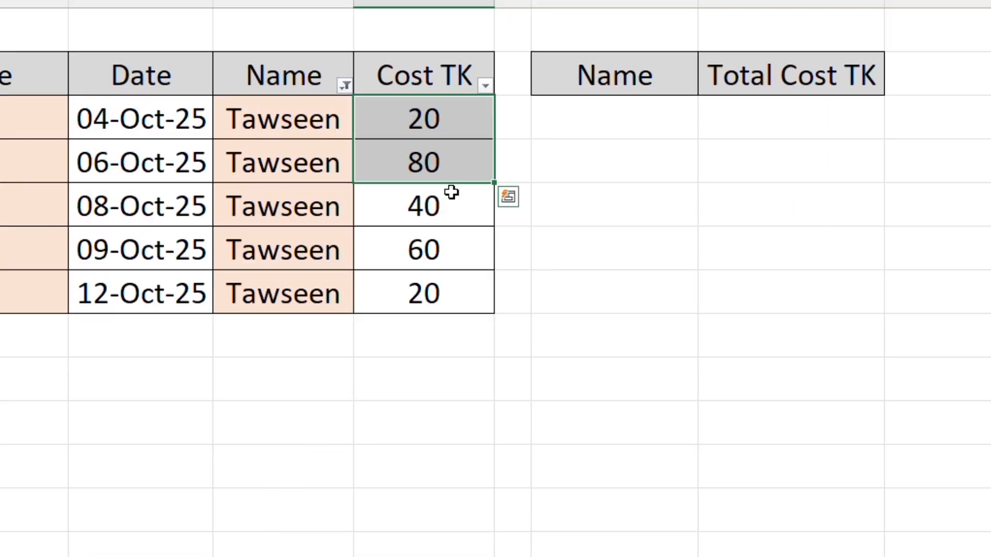
pyautogui.click(434, 121)
pyautogui.moveTo(433, 121); pyautogui.dragTo(423, 268)
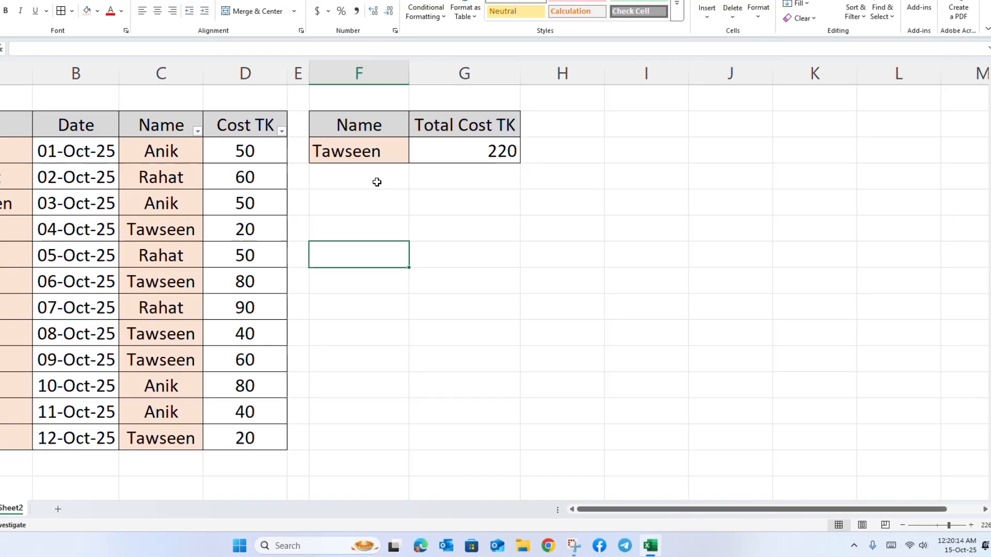
# - Choose the first listed name in the F5 dropdown to view its total cost in G5
pyautogui.click(253, 82)
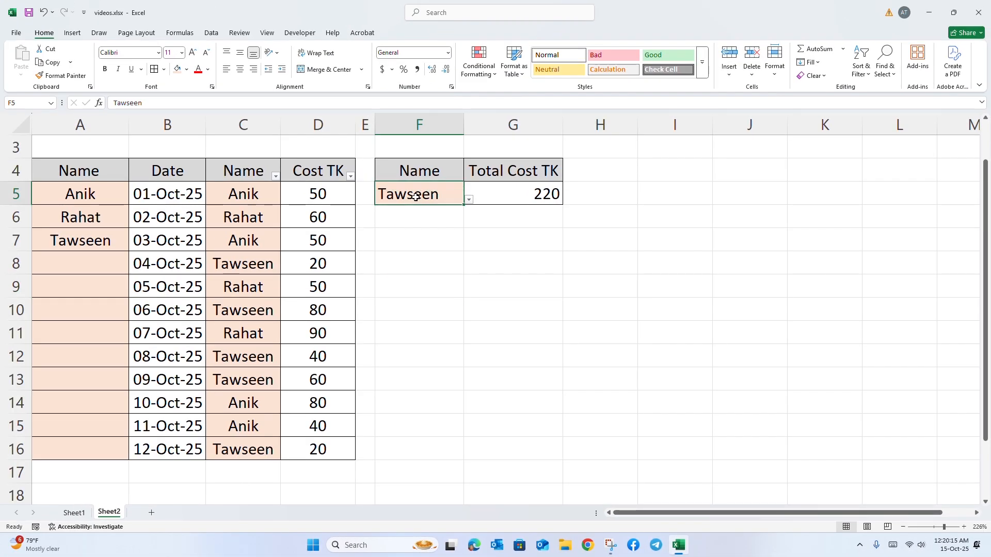
pyautogui.click(470, 202)
pyautogui.scroll(3, 436, 217)
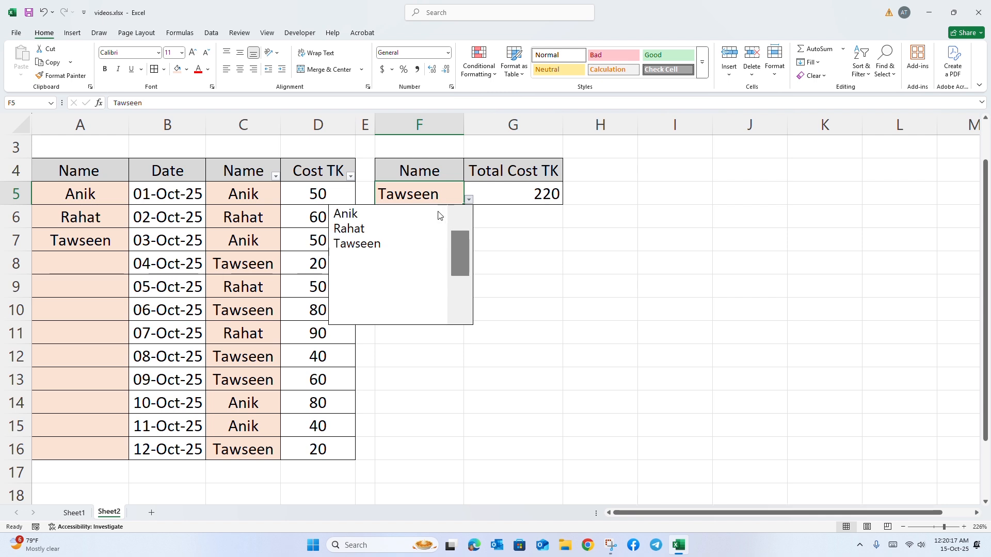
pyautogui.click(398, 223)
# - Set the costs in D5 and D6 to 30 each to test the report with changed data
pyautogui.press('Left')
pyautogui.press('Left')
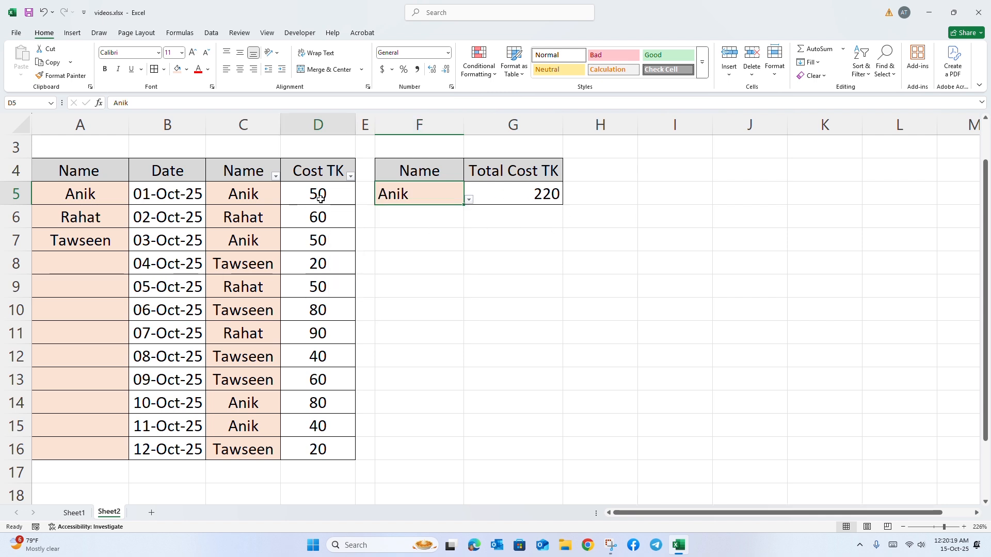
pyautogui.write('30')
pyautogui.press('Return')
pyautogui.write('.')
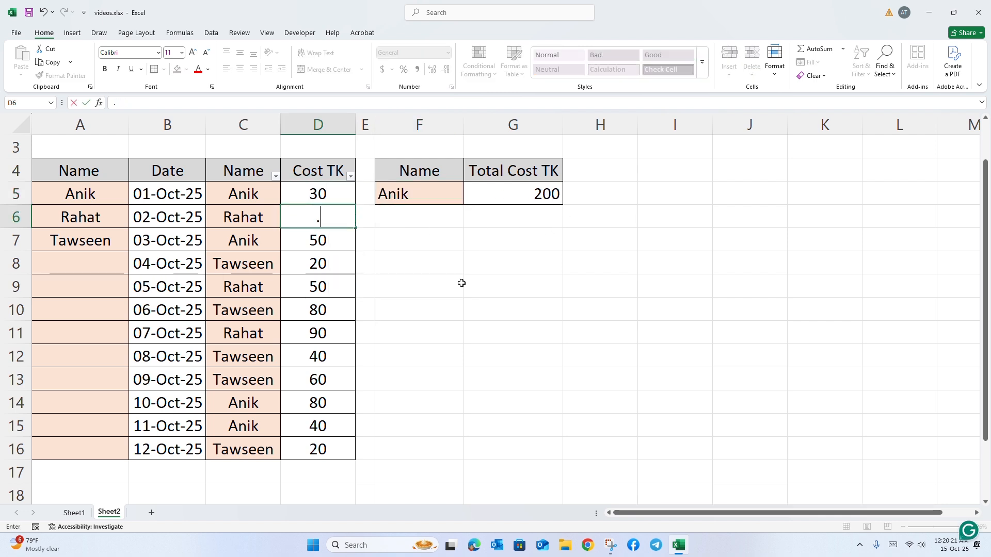
pyautogui.moveTo(426, 298); pyautogui.dragTo(412, 284)
pyautogui.click(329, 217)
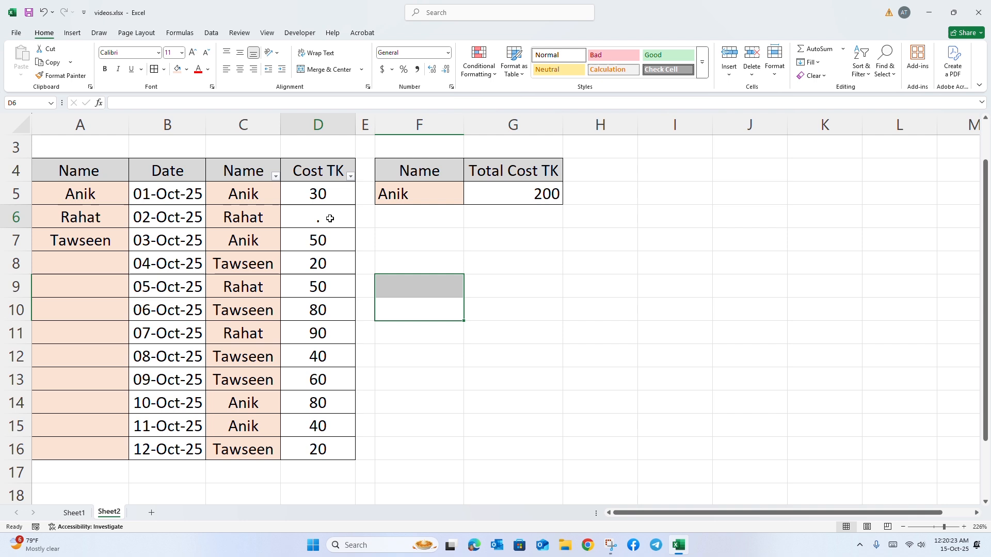
pyautogui.write('0')
pyautogui.click(459, 281)
# - Choose the second and then the third listed name in the F5 dropdown and check each recalculated total in G5
pyautogui.click(460, 202)
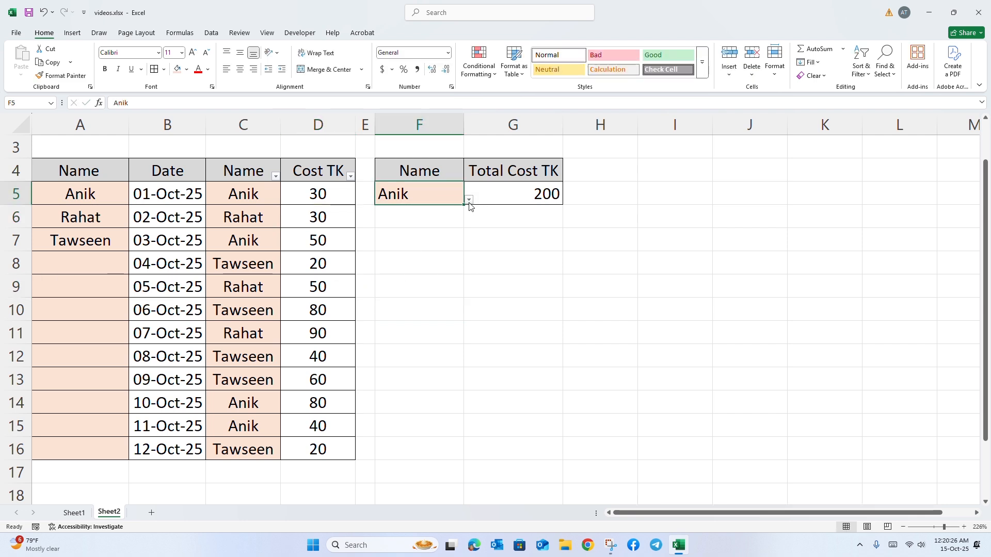
pyautogui.click(469, 200)
pyautogui.click(420, 228)
pyautogui.click(508, 217)
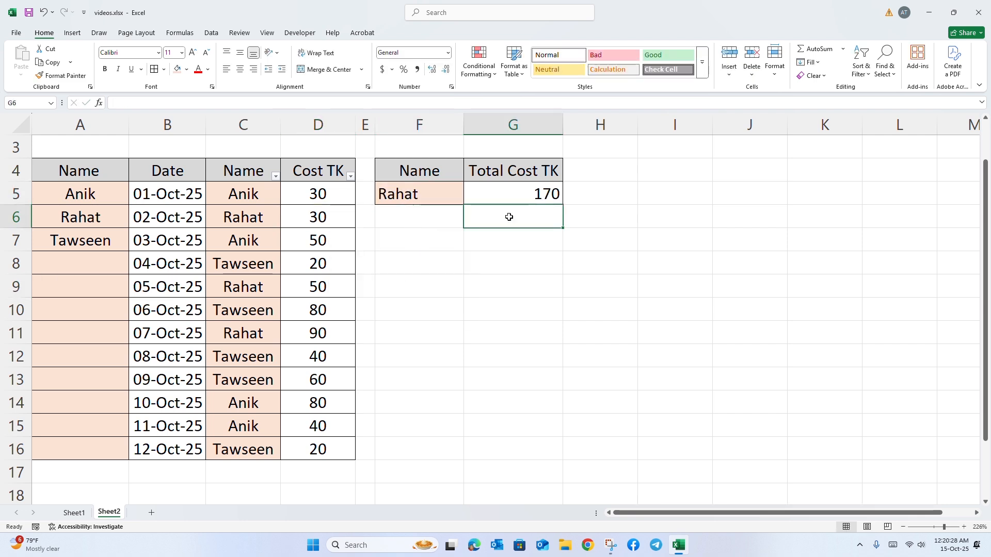
pyautogui.click(441, 197)
pyautogui.click(469, 201)
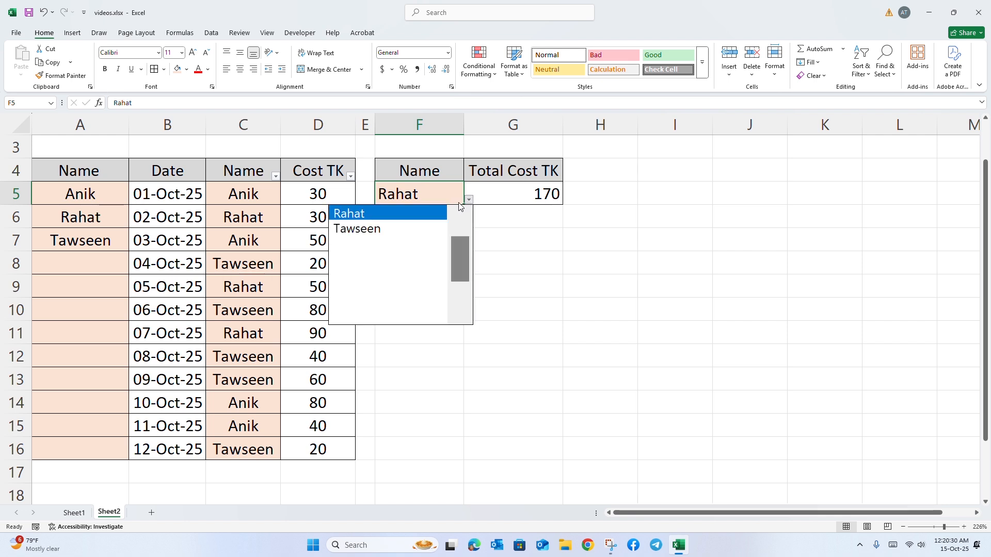
pyautogui.click(410, 229)
pyautogui.click(546, 246)
# - Return the F5 dropdown to the first listed name and inspect the total cost cell G5
pyautogui.click(461, 202)
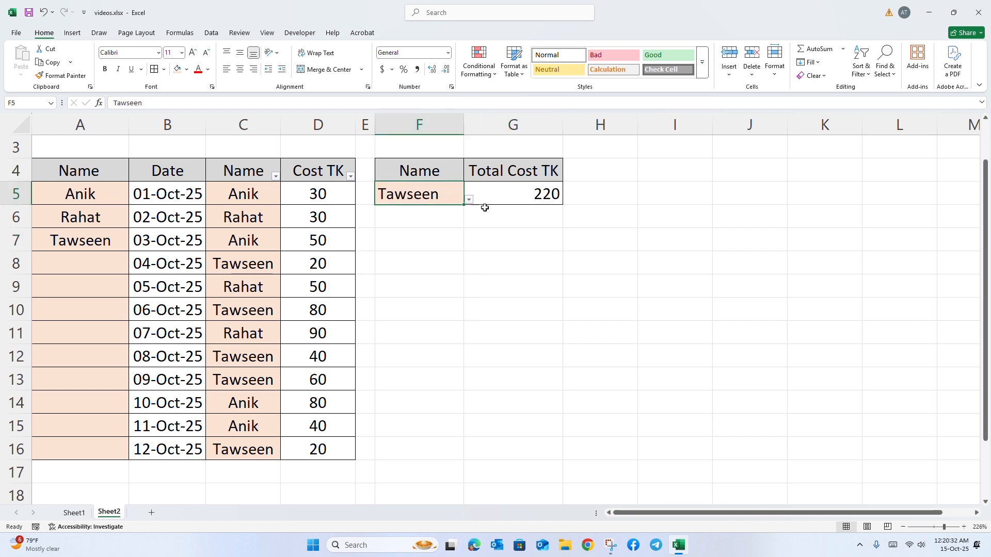
pyautogui.click(469, 201)
pyautogui.moveTo(461, 263); pyautogui.dragTo(460, 223)
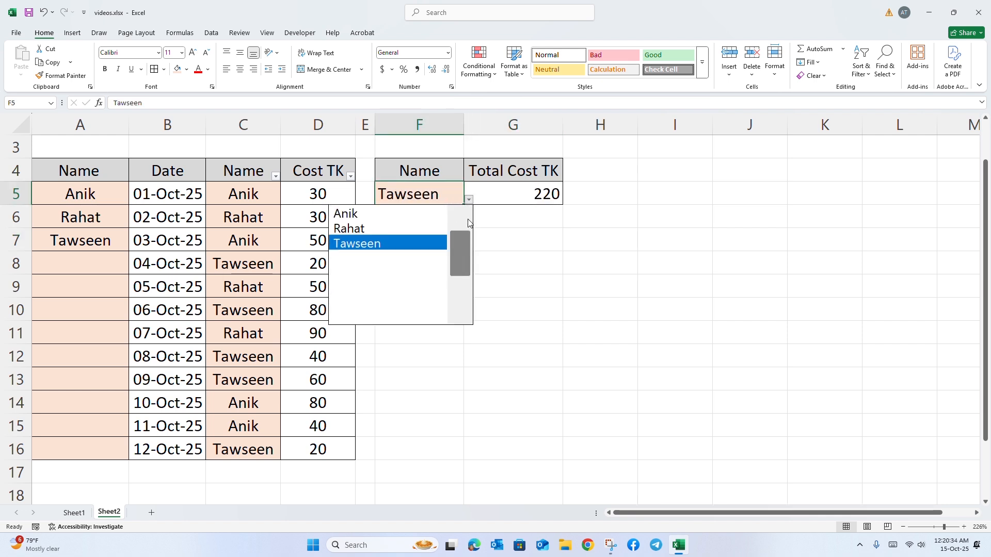
pyautogui.click(400, 215)
pyautogui.click(467, 237)
pyautogui.click(537, 196)
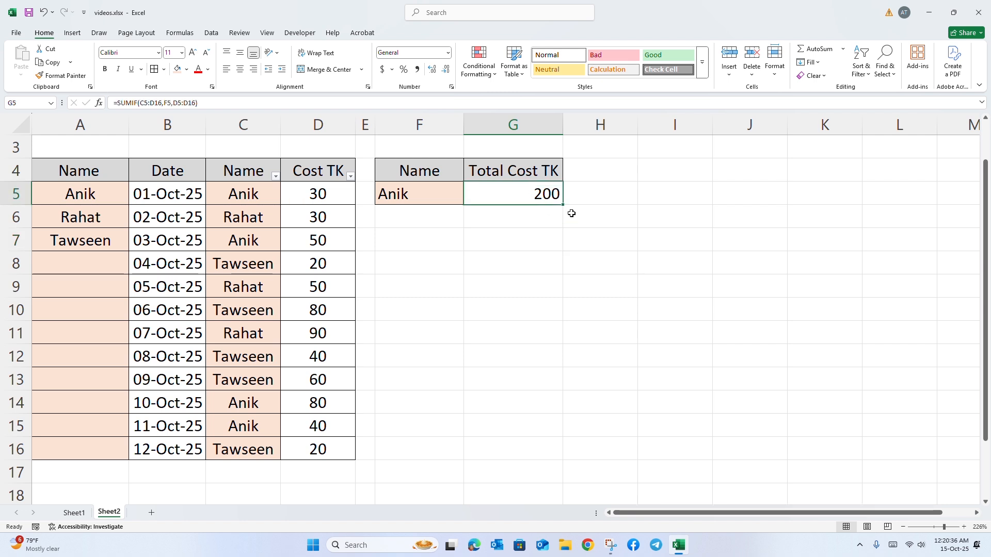
# - Compare the SUMIF total in G5 with the cost range D5:D16
pyautogui.click(518, 244)
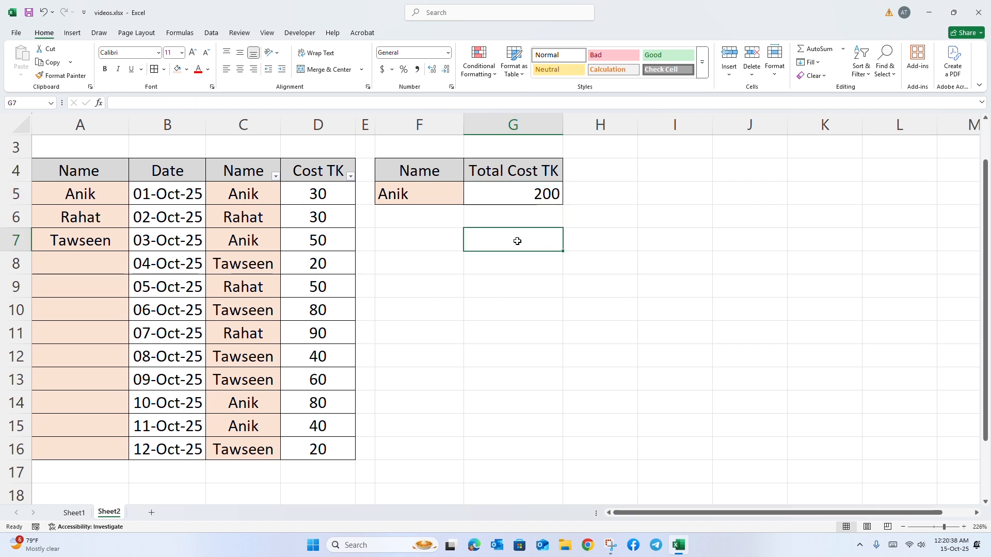
pyautogui.click(532, 185)
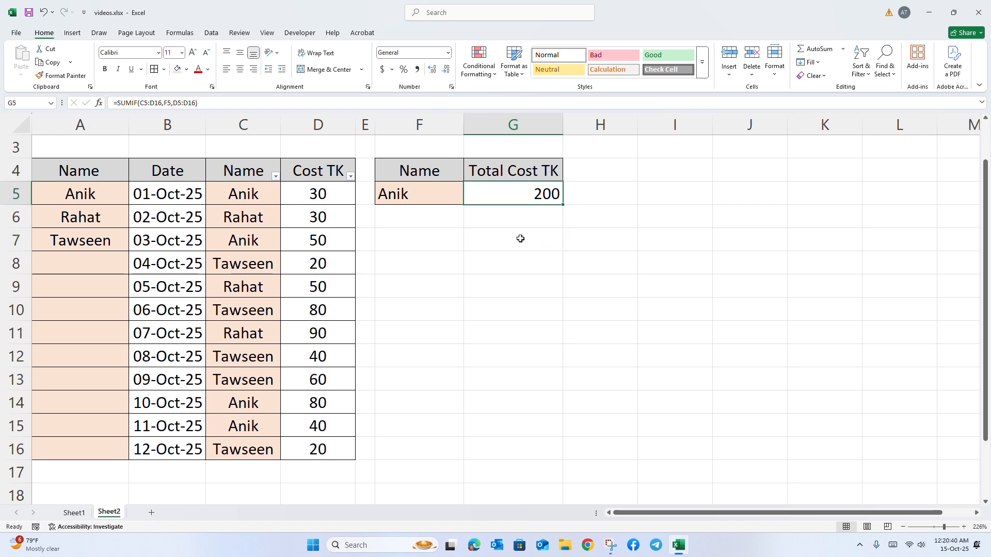
pyautogui.moveTo(330, 195); pyautogui.dragTo(322, 448)
pyautogui.click(322, 448)
pyautogui.click(515, 191)
# - Choose the second listed name in the F5 dropdown and select its total cost in G5
pyautogui.click(431, 186)
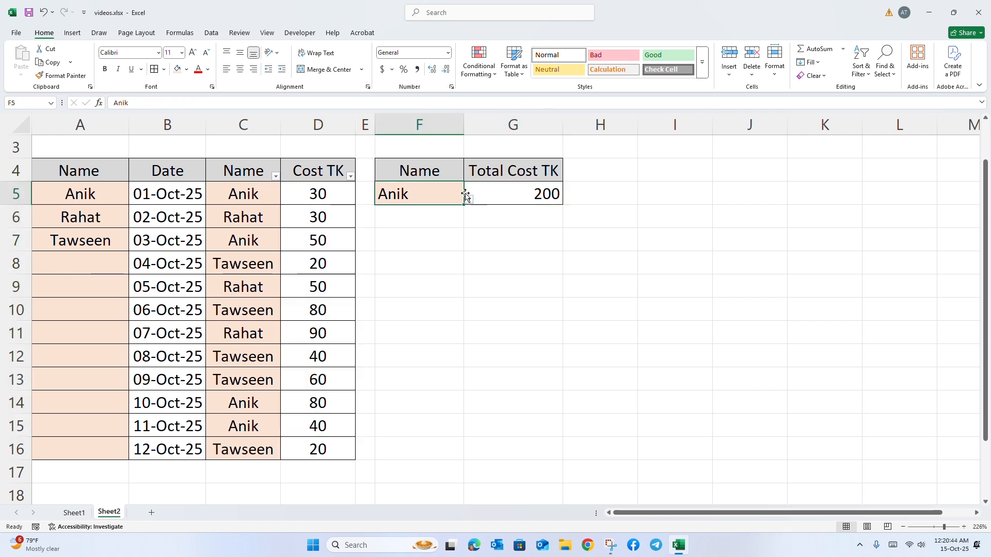
pyautogui.click(468, 199)
pyautogui.click(415, 228)
pyautogui.click(533, 195)
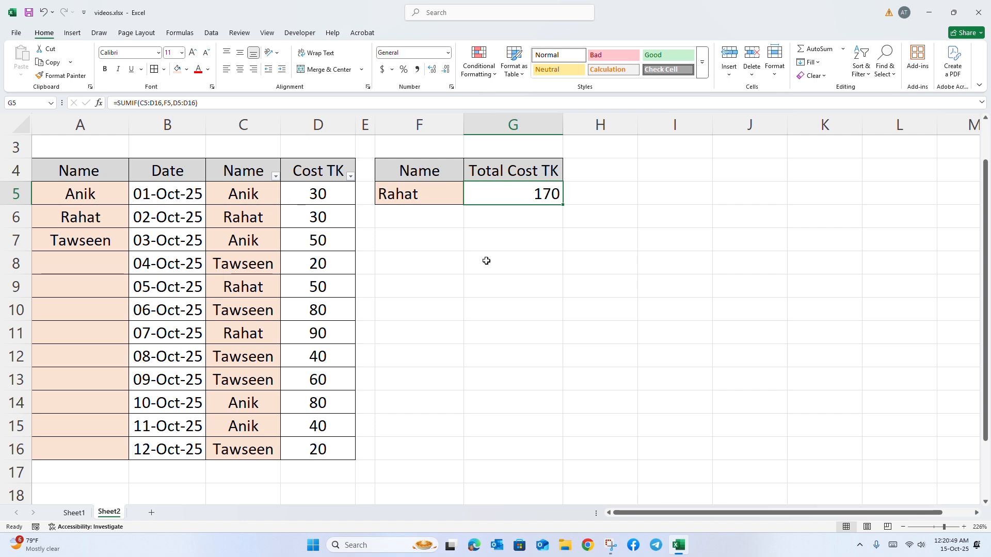